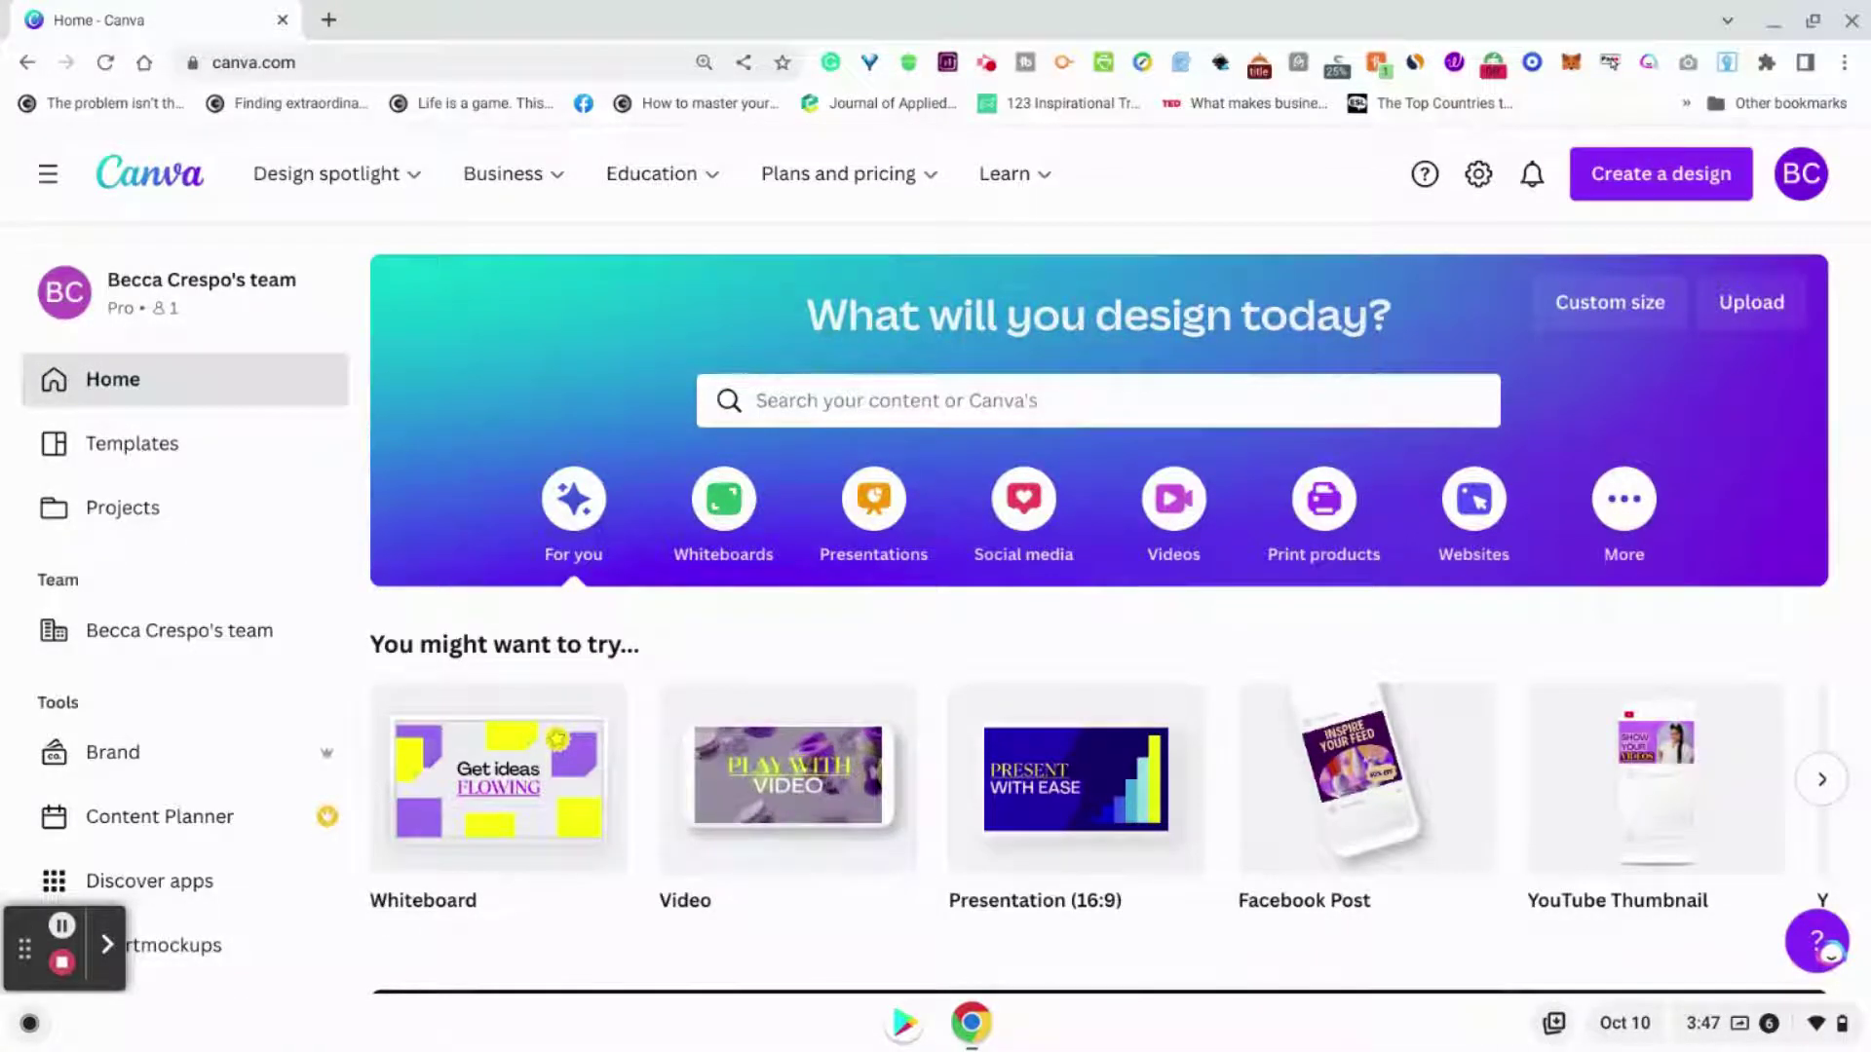
- Start a template search from the Canva home page search box
{"action": "left_click", "coordinate": [801, 403]}
- Search Canva templates for 'podcast'
{"action": "type", "text": "p"}
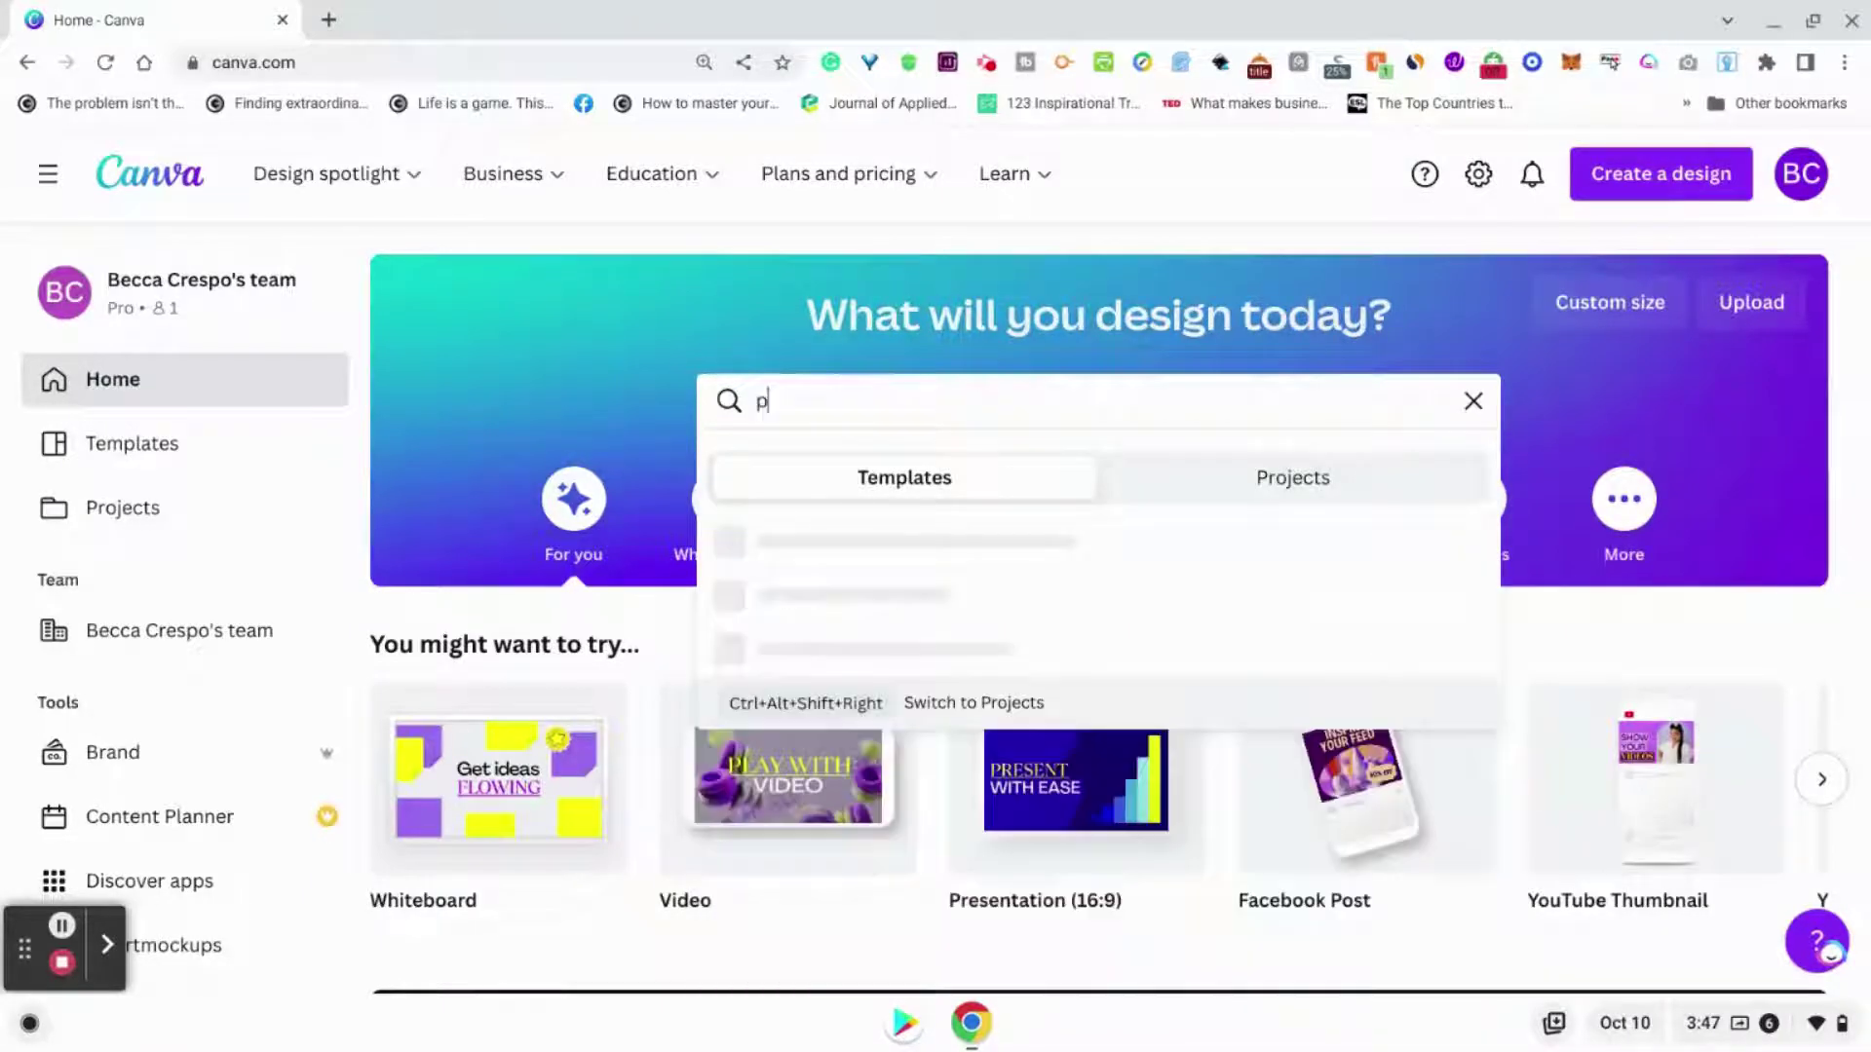
{"action": "type", "text": "odcast"}
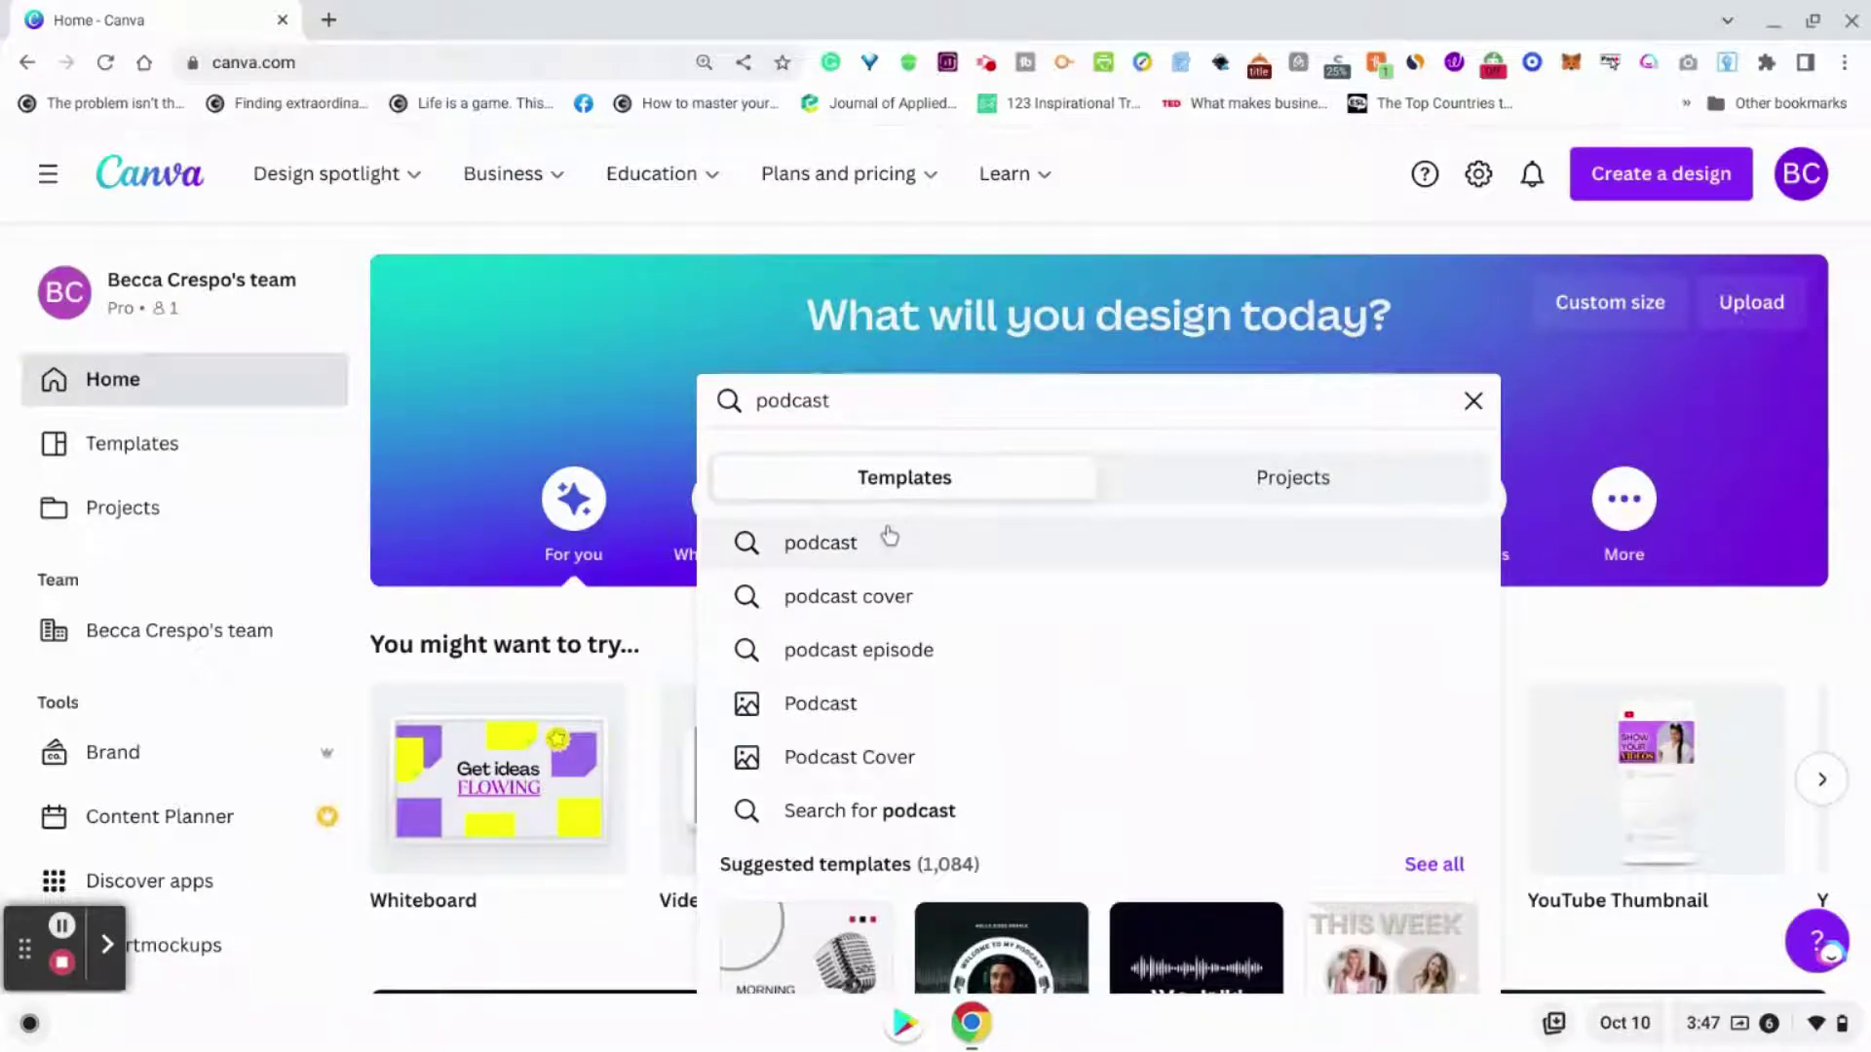
{"action": "left_click", "coordinate": [889, 540]}
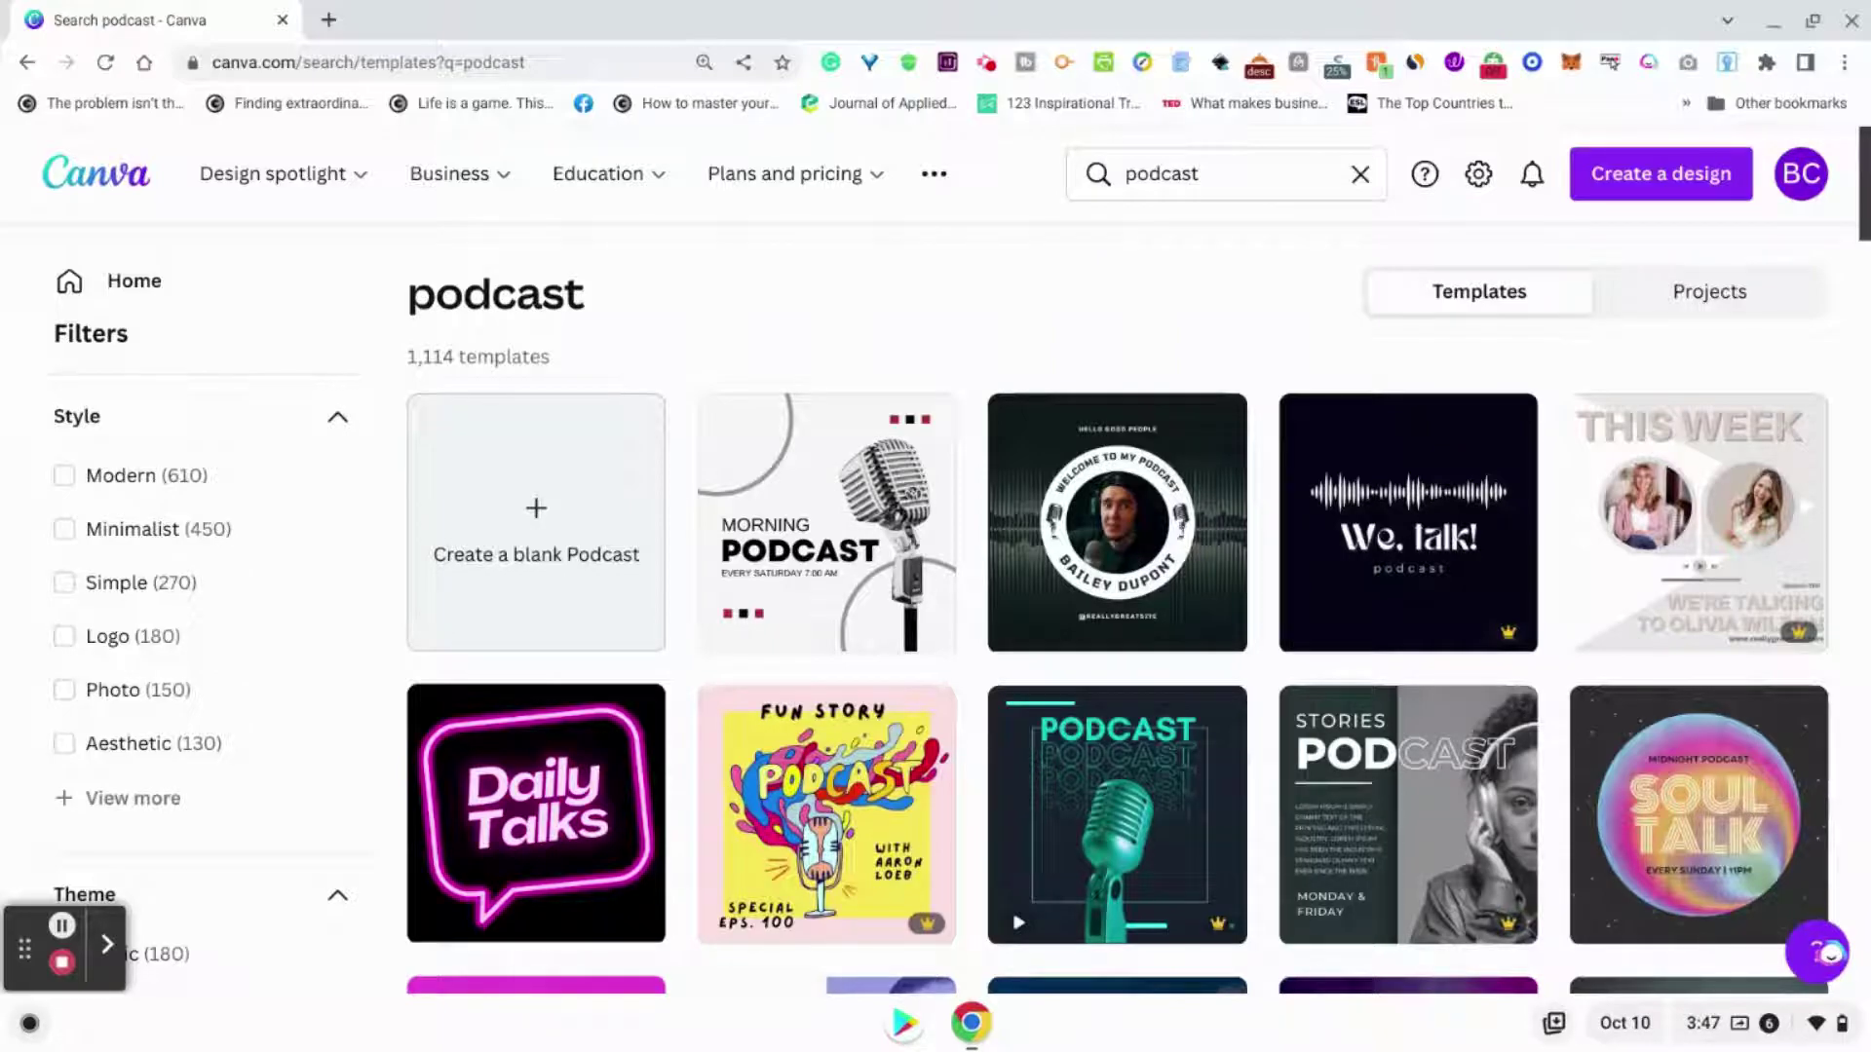
- Scroll the podcast results and open the Dream Believe Succeed template as a new design
{"action": "scroll", "coordinate": [1851, 224], "scroll_direction": "down", "scroll_amount": 3}
{"action": "scroll", "coordinate": [1852, 224], "scroll_direction": "down", "scroll_amount": 5}
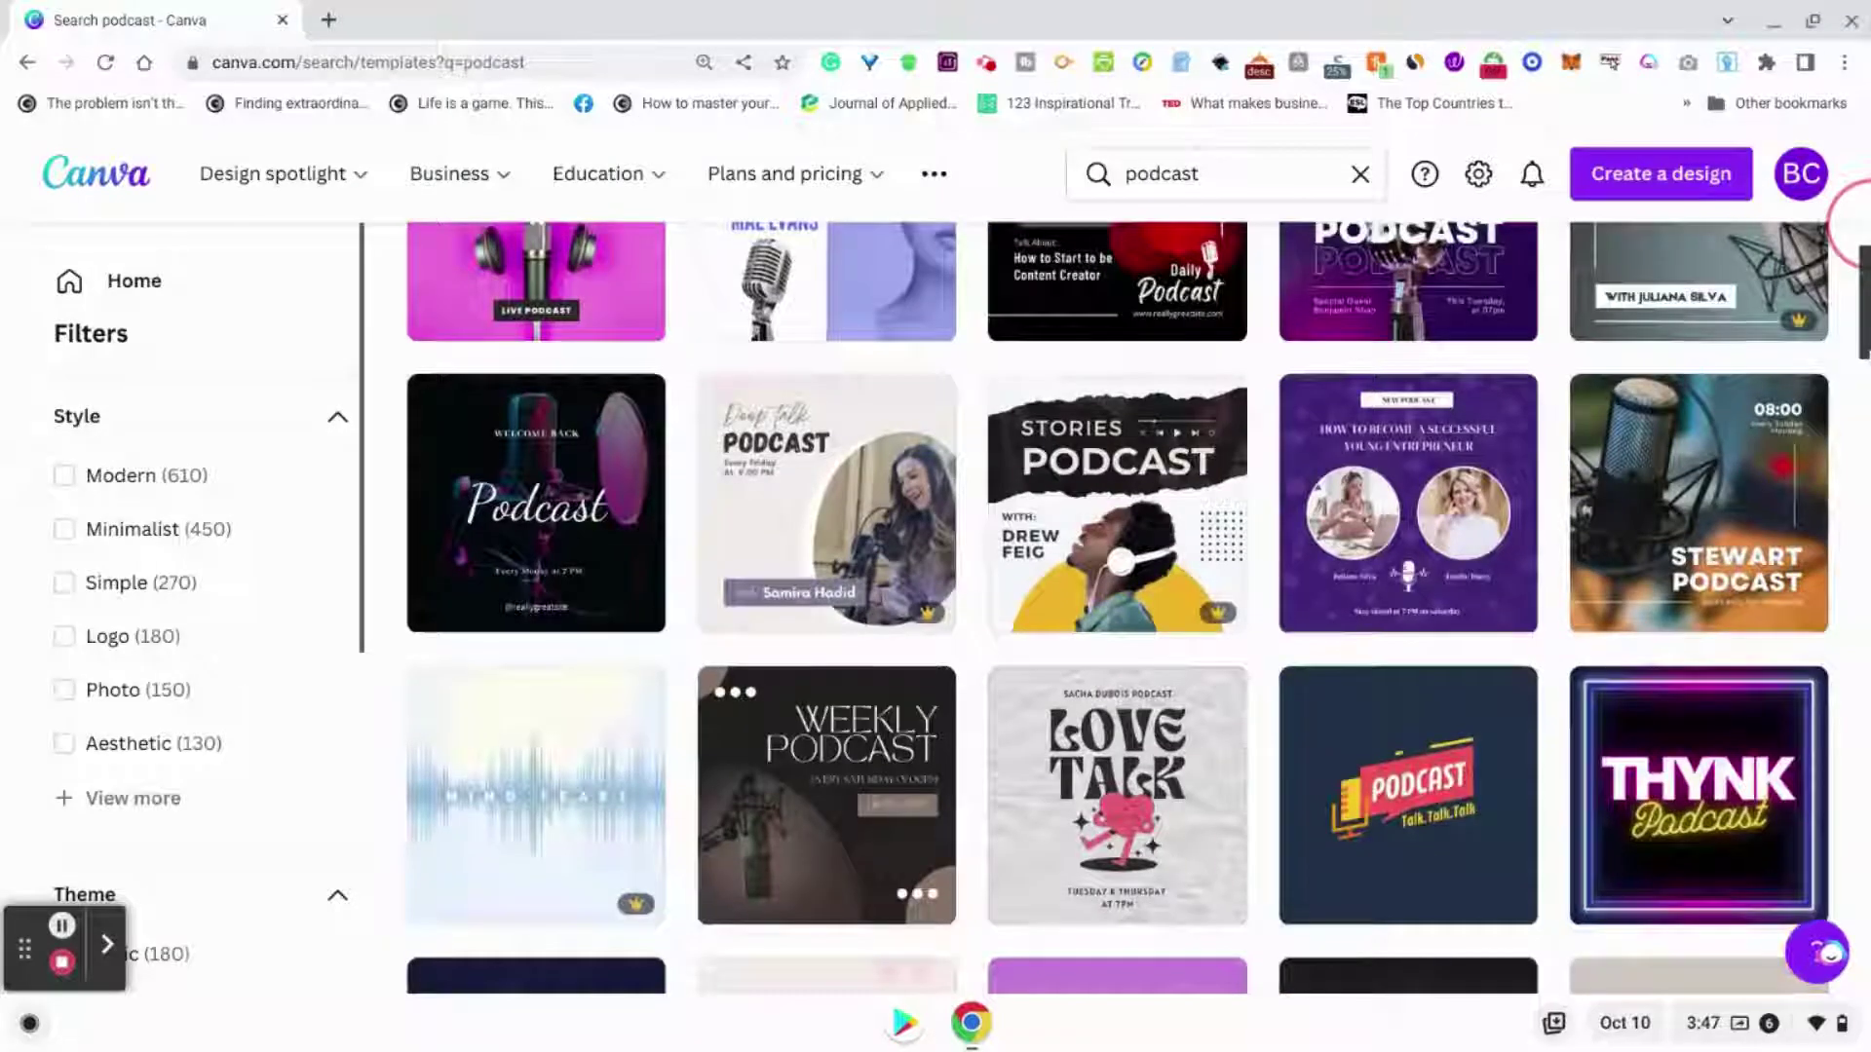
{"action": "scroll", "coordinate": [1851, 224], "scroll_direction": "down", "scroll_amount": 7}
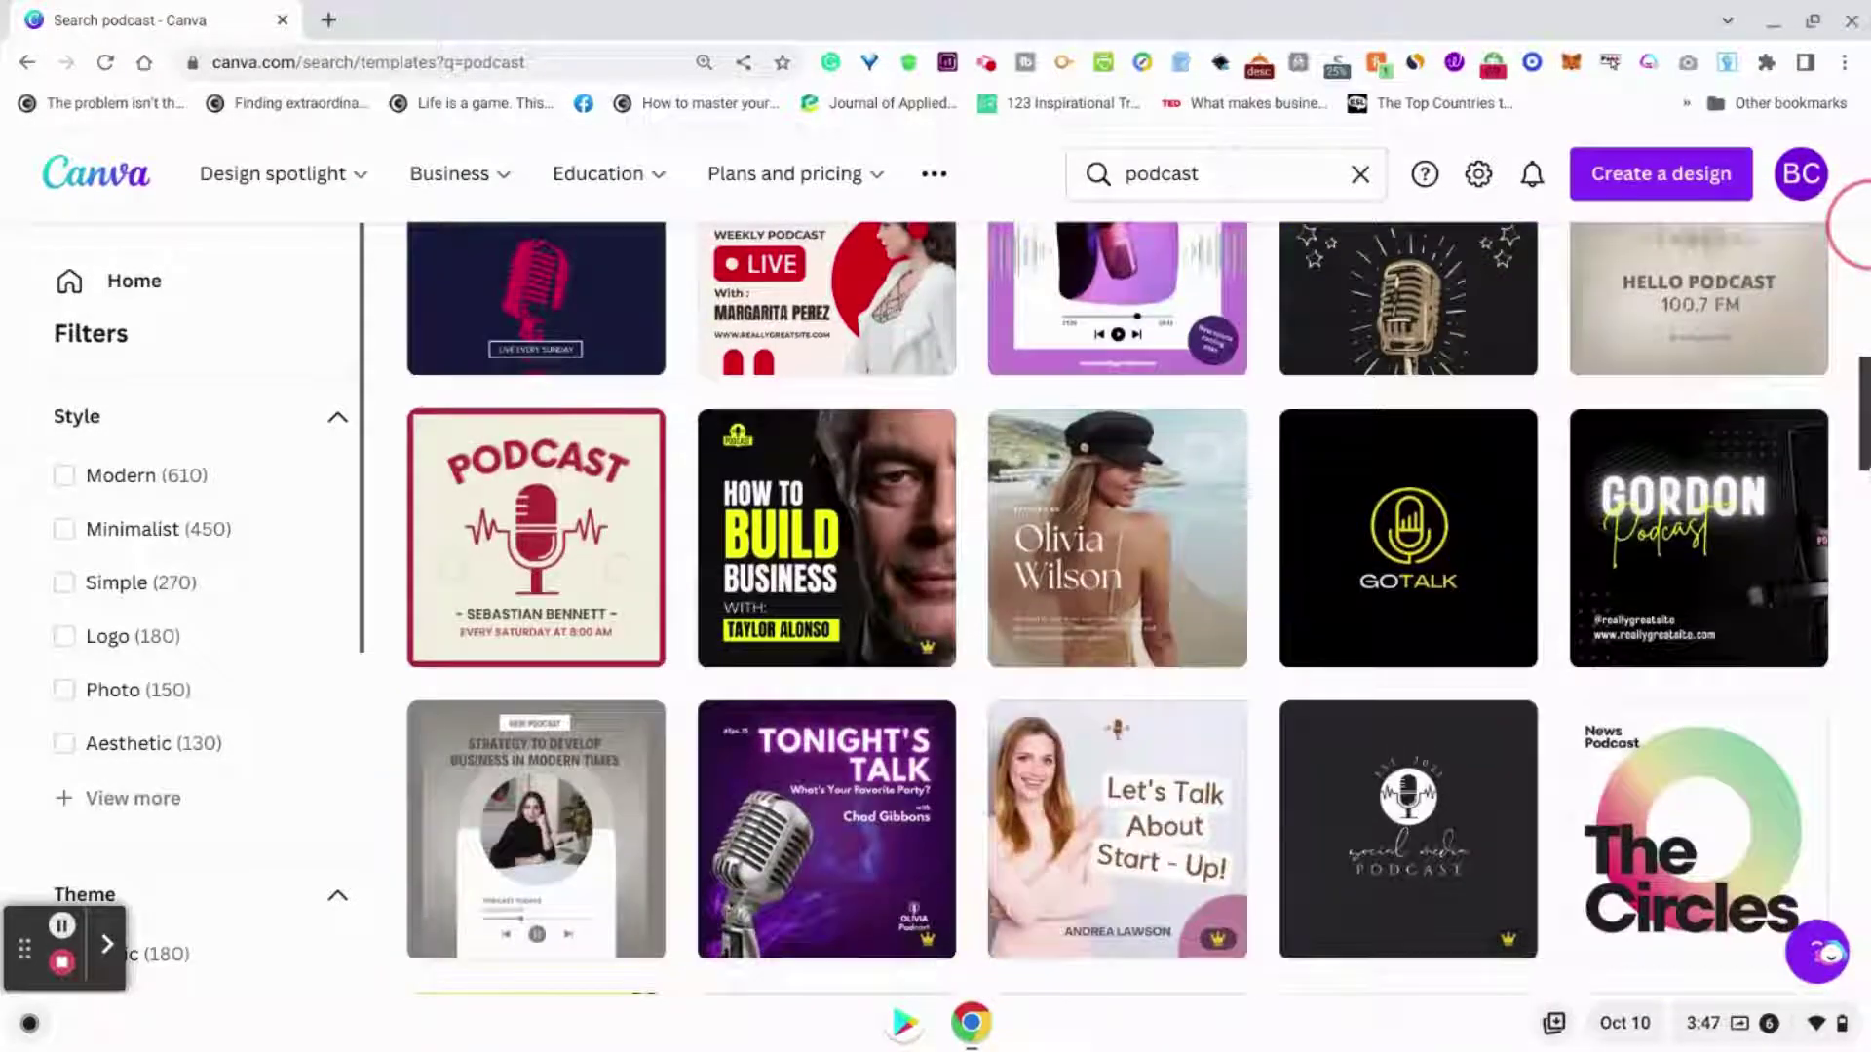
{"action": "scroll", "coordinate": [1848, 224], "scroll_direction": "down", "scroll_amount": 5}
{"action": "scroll", "coordinate": [1848, 224], "scroll_direction": "down", "scroll_amount": 3}
{"action": "scroll", "coordinate": [1848, 224], "scroll_direction": "down", "scroll_amount": 5}
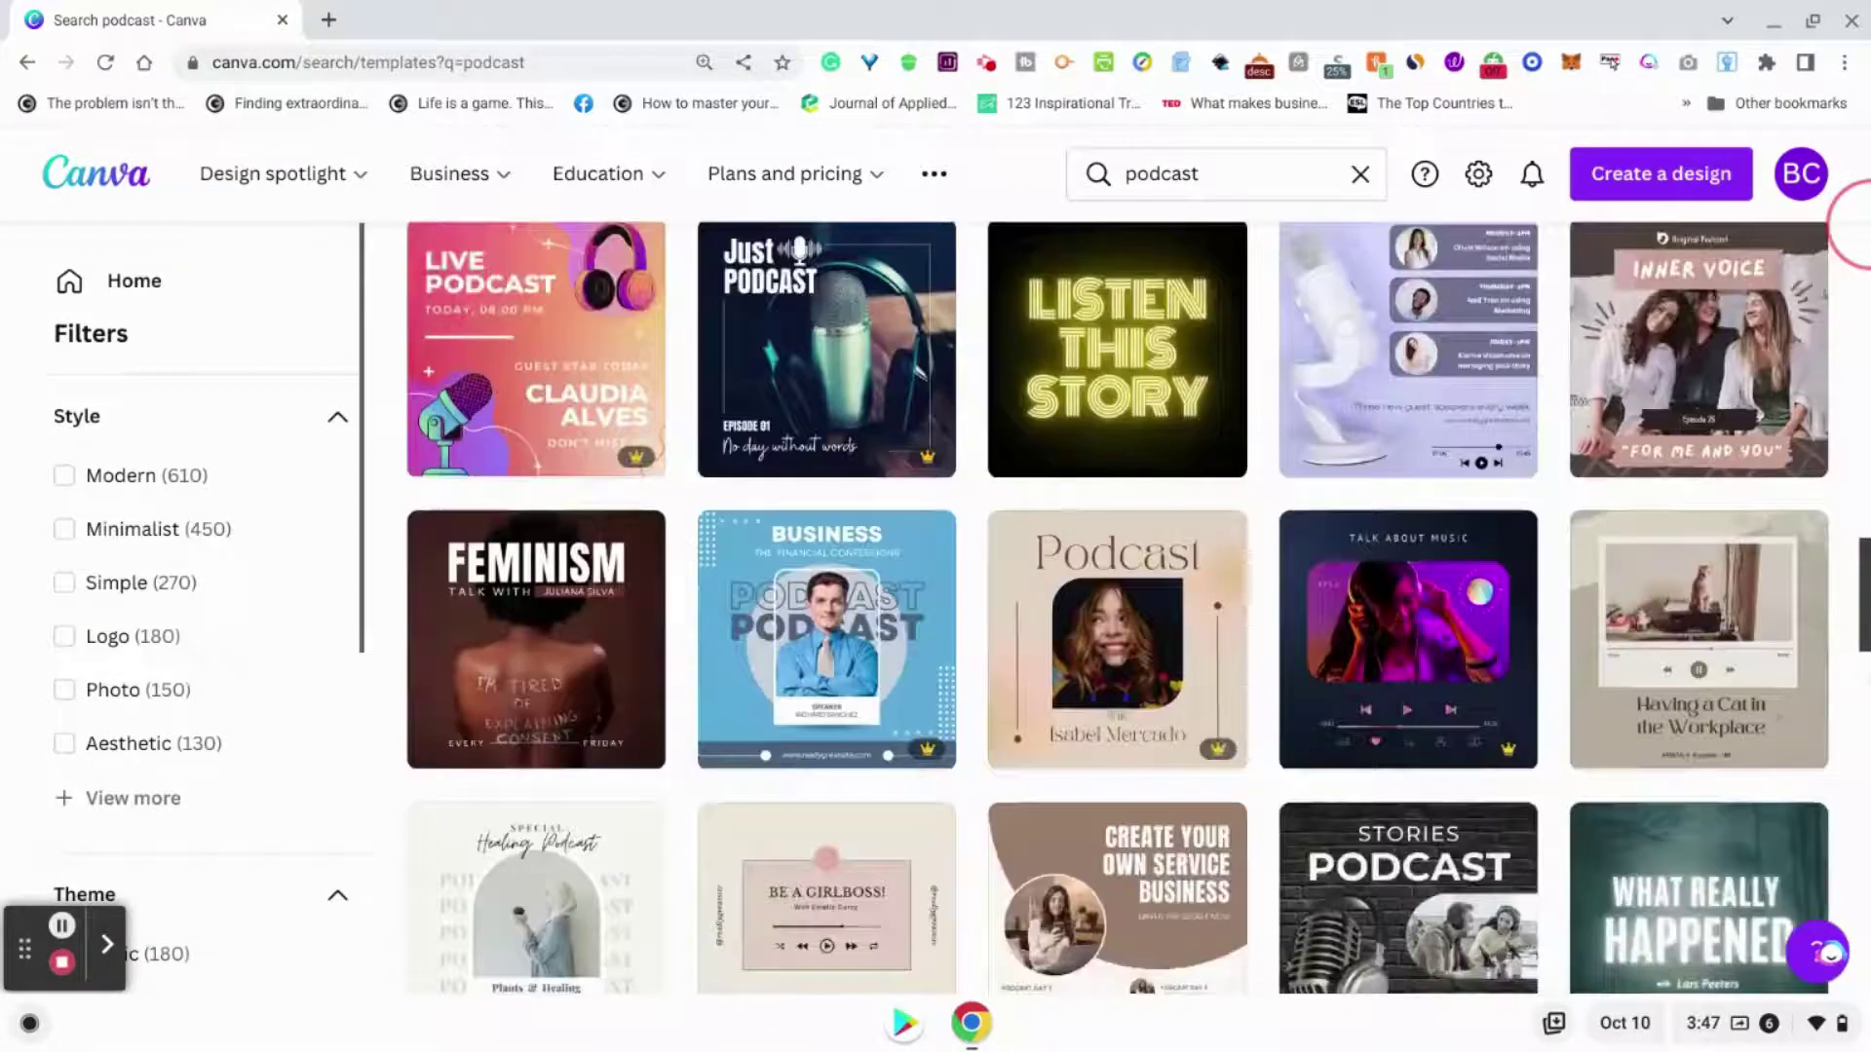
{"action": "scroll", "coordinate": [1861, 224], "scroll_direction": "down", "scroll_amount": 5}
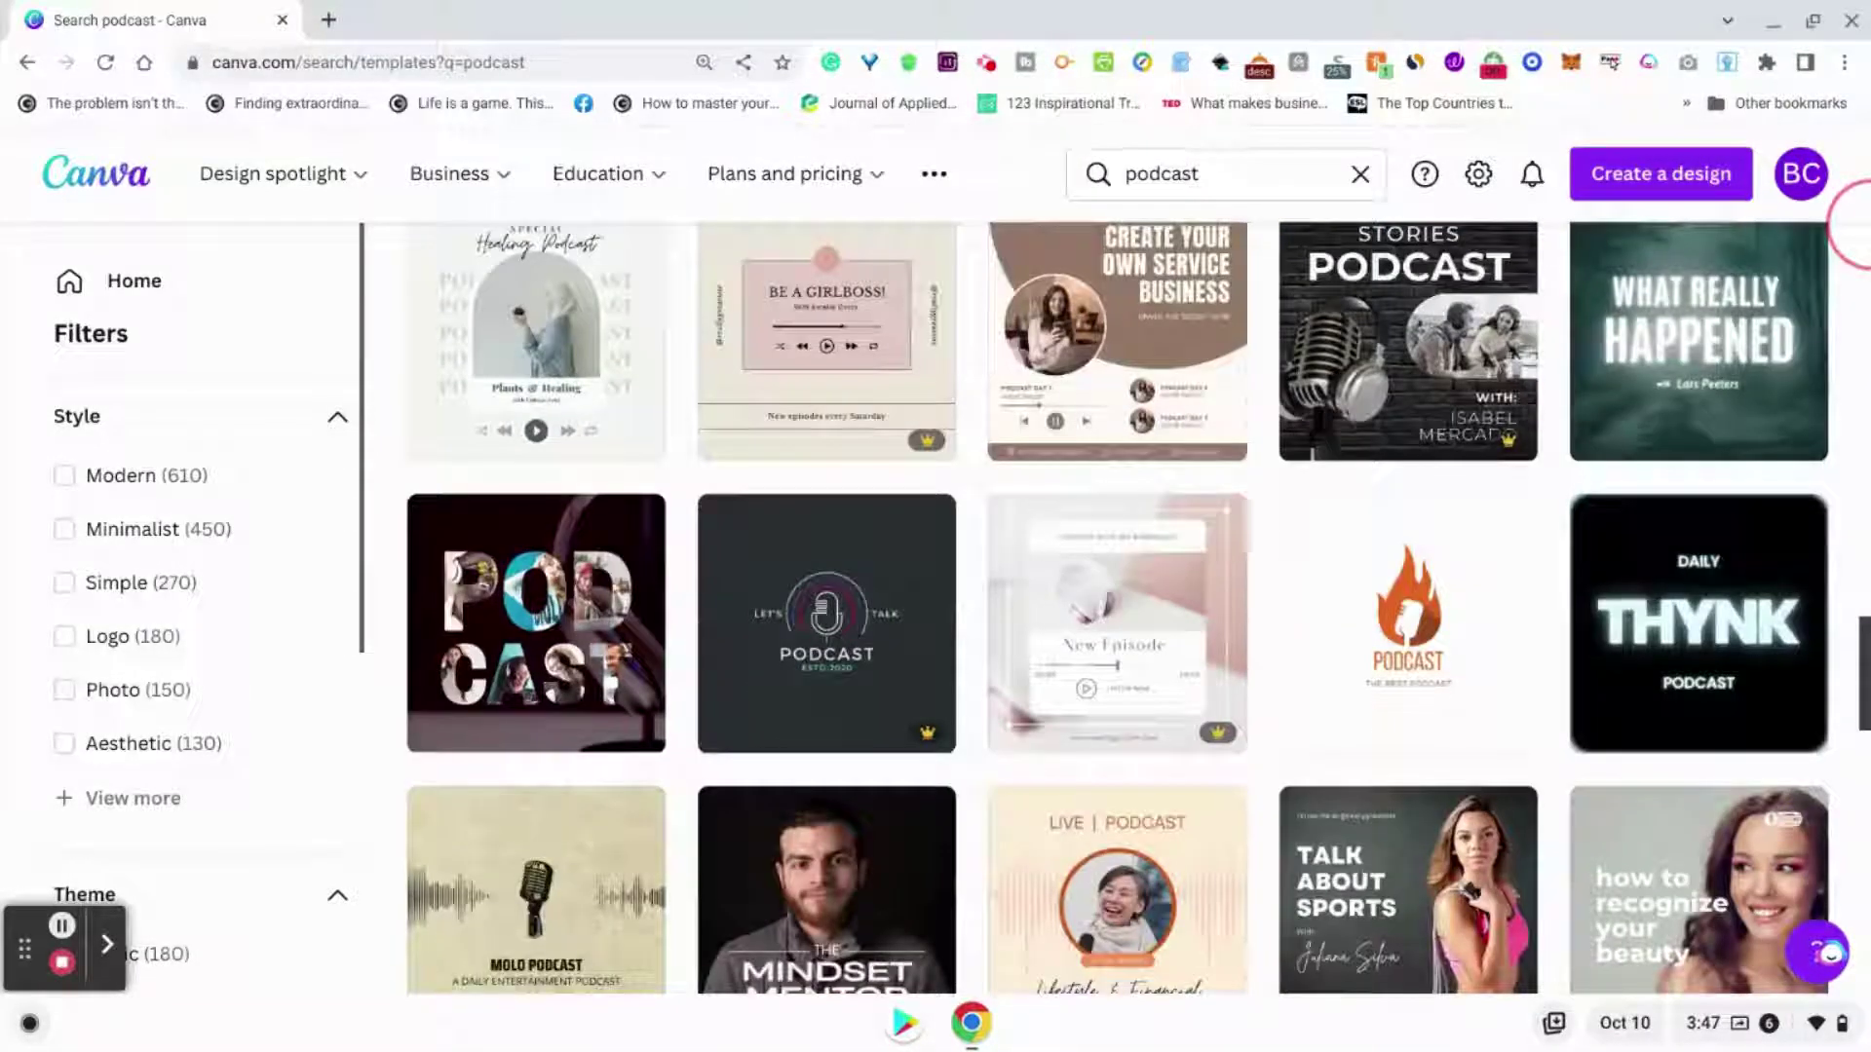
{"action": "scroll", "coordinate": [1863, 224], "scroll_direction": "down", "scroll_amount": 5}
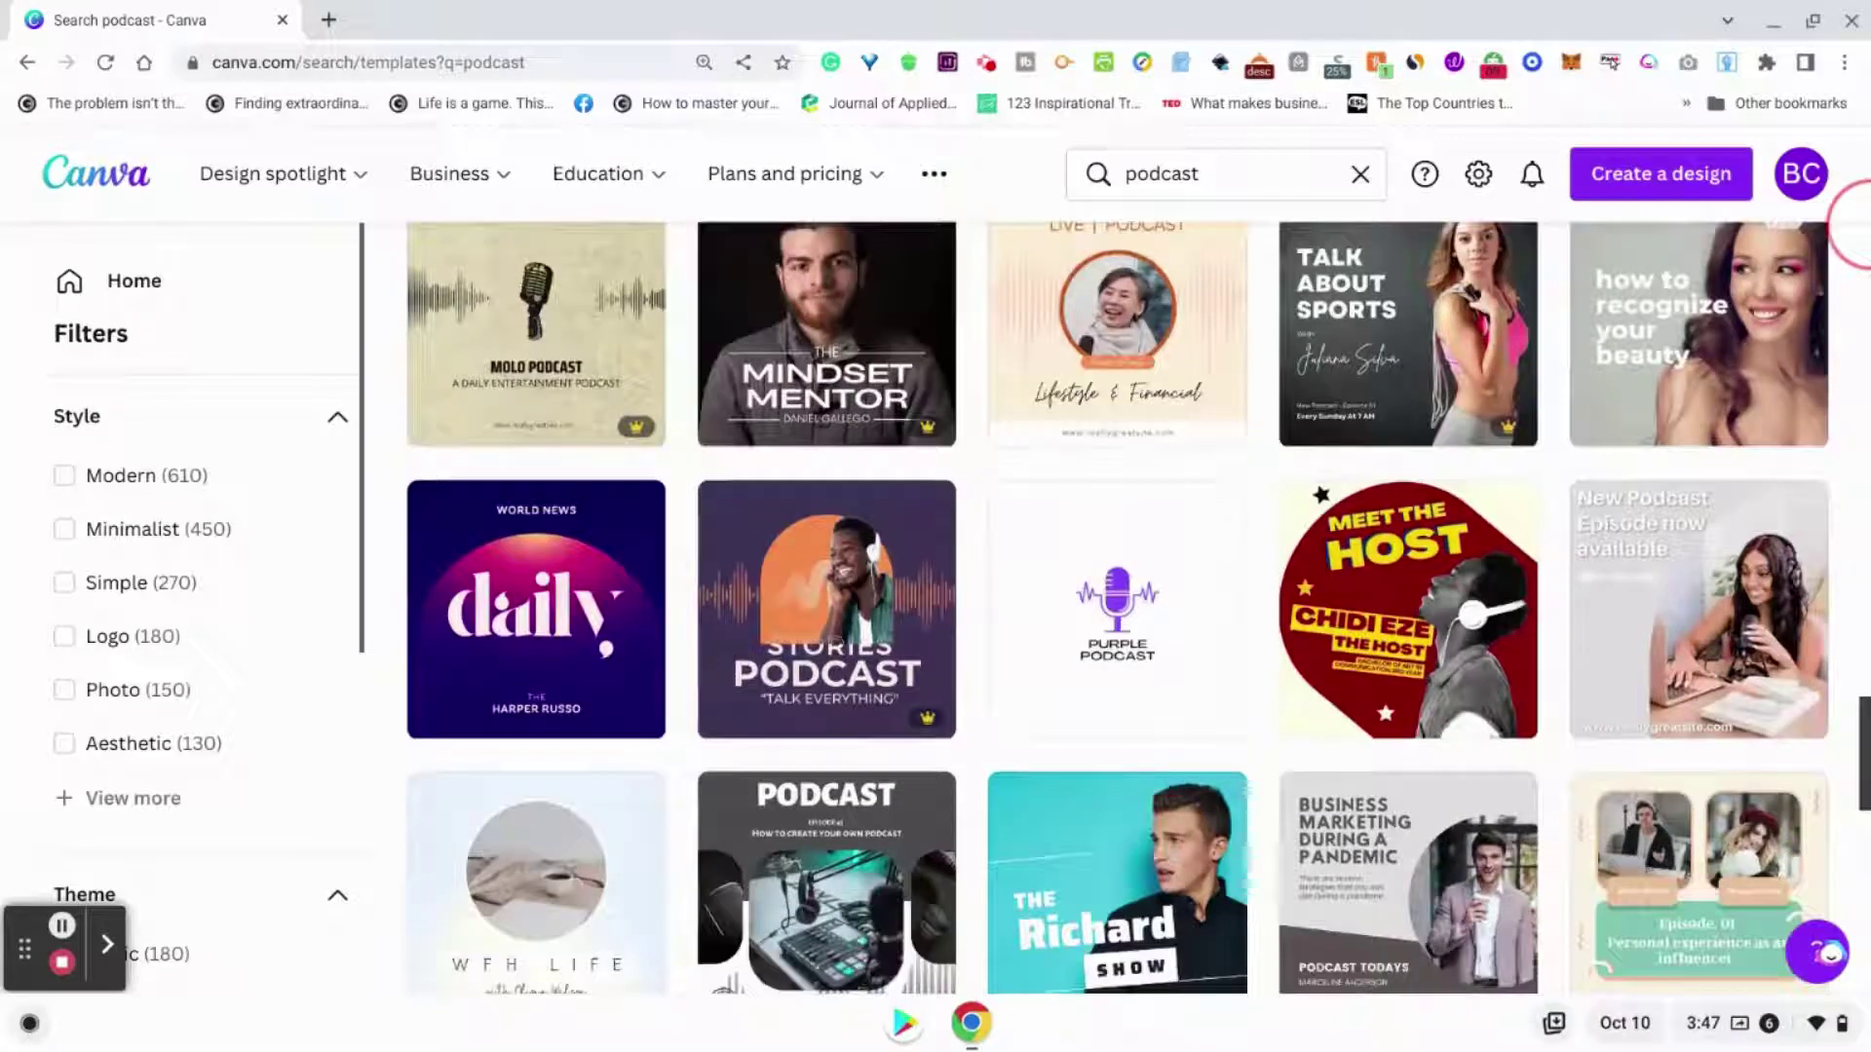
{"action": "scroll", "coordinate": [1863, 224], "scroll_direction": "down", "scroll_amount": 7}
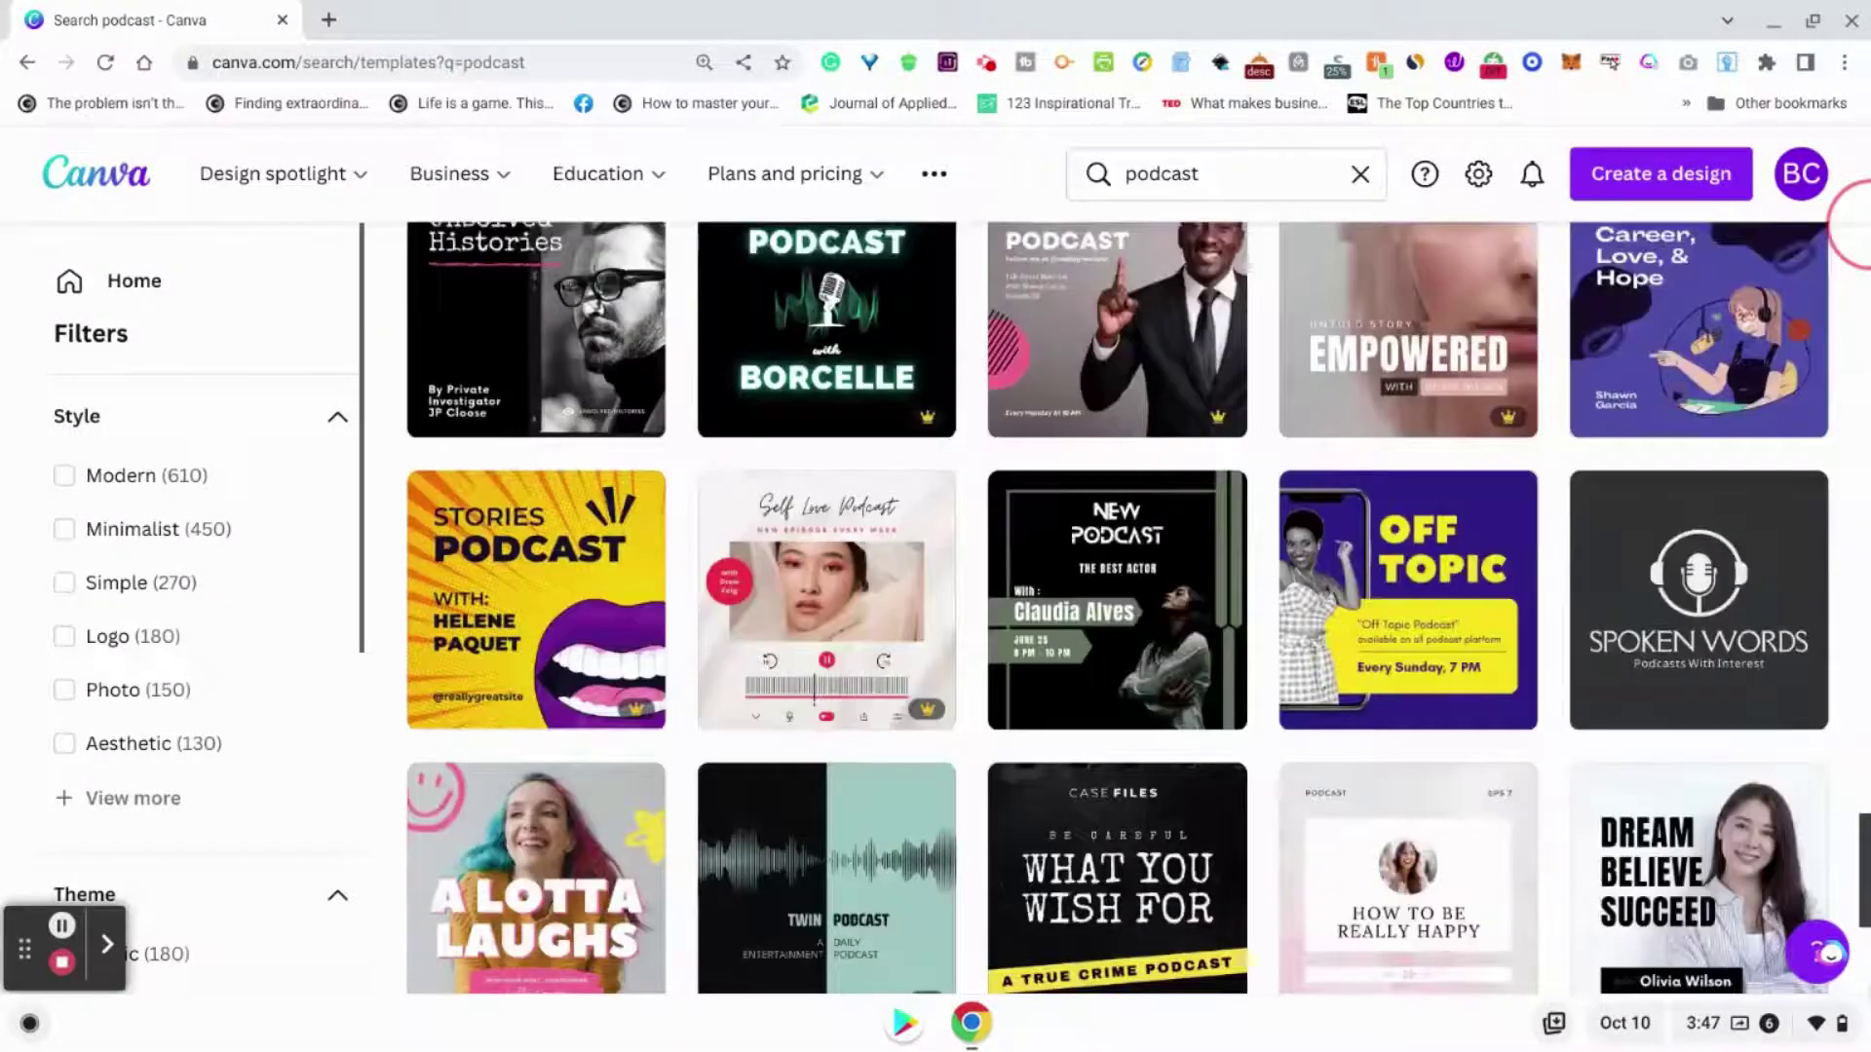
{"action": "scroll", "coordinate": [1863, 224], "scroll_direction": "down", "scroll_amount": 3}
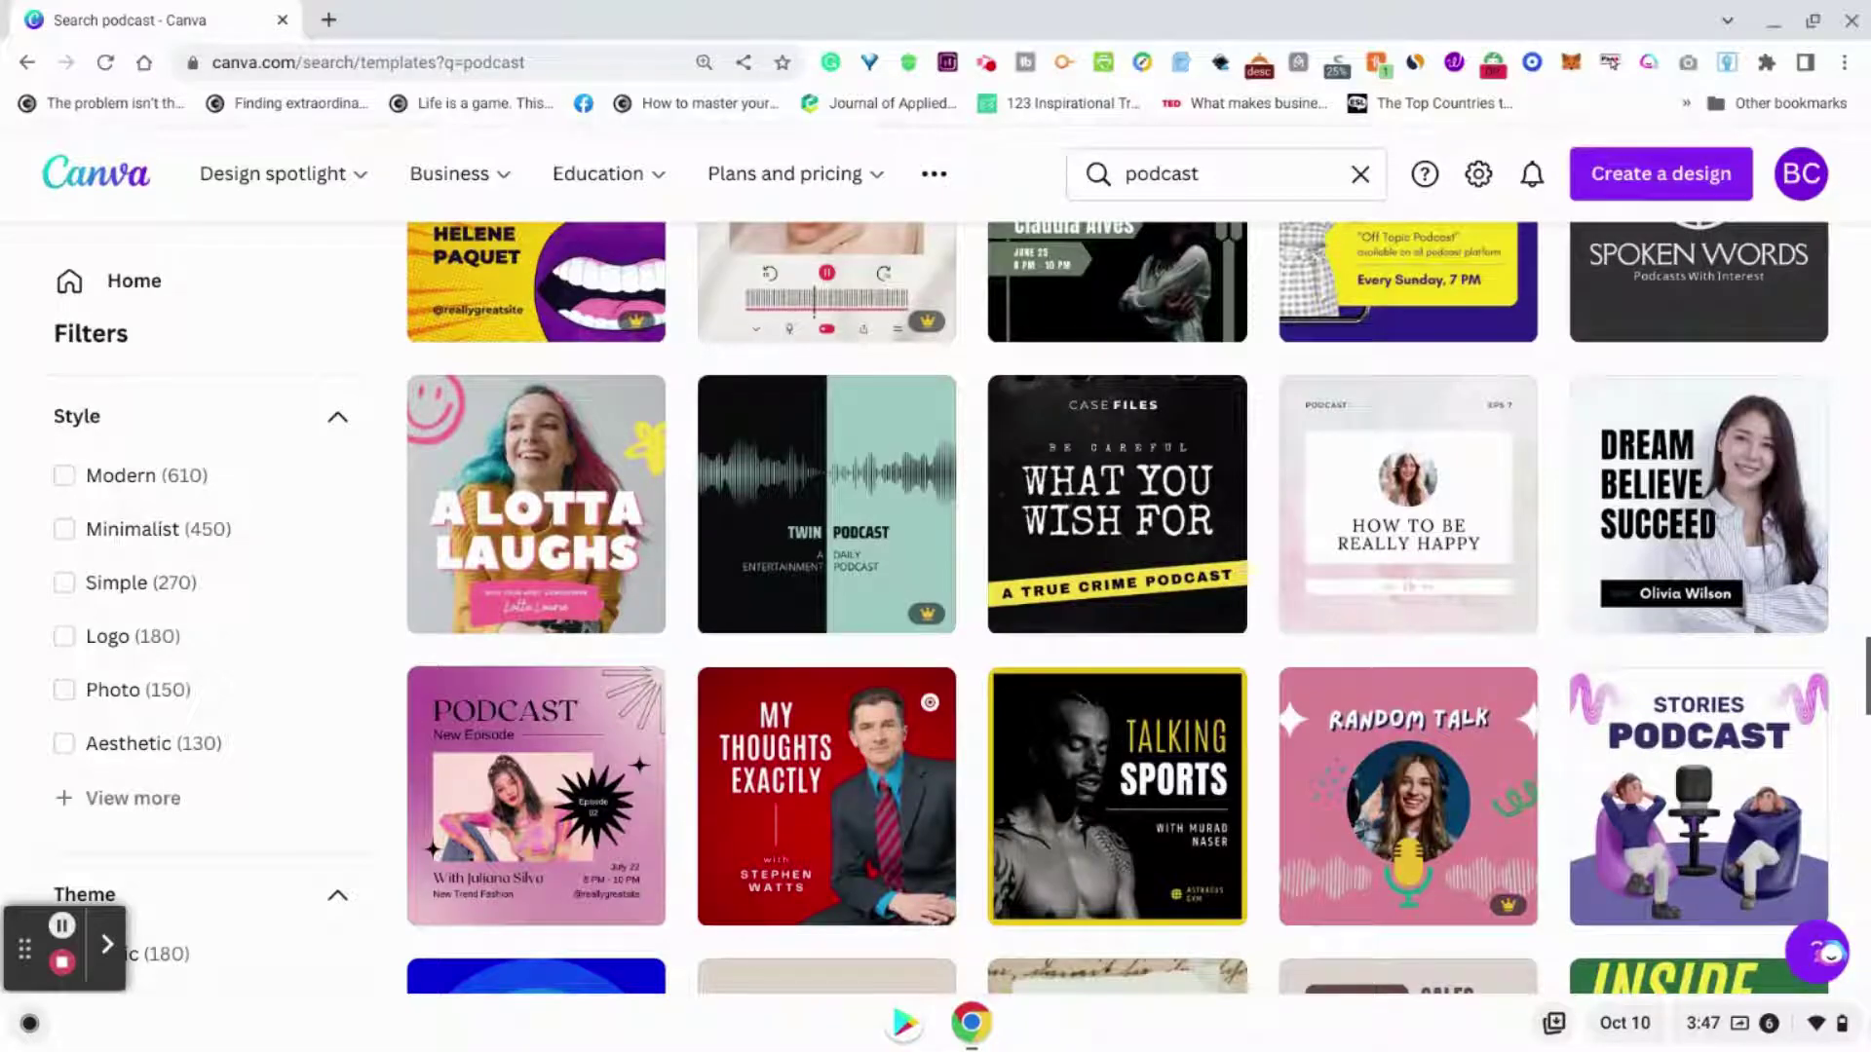
{"action": "mouse_move", "coordinate": [1723, 550]}
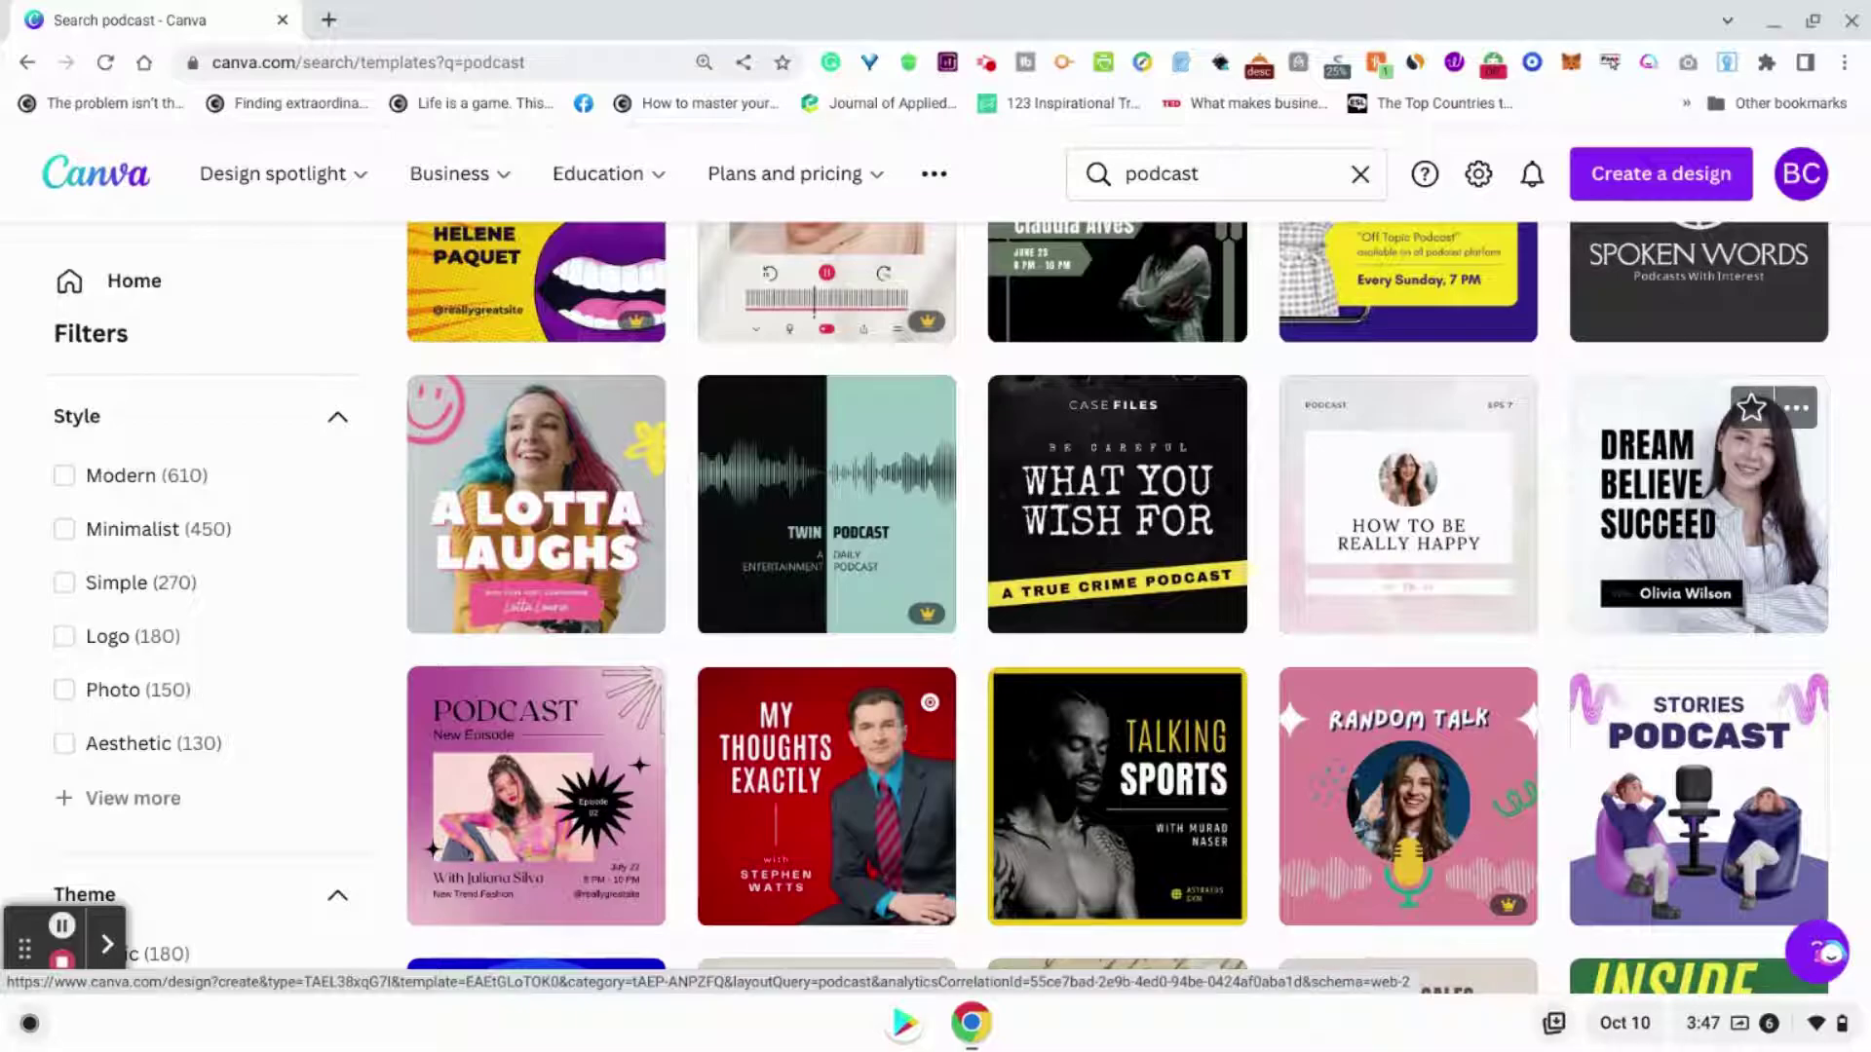
{"action": "left_click", "coordinate": [1721, 546]}
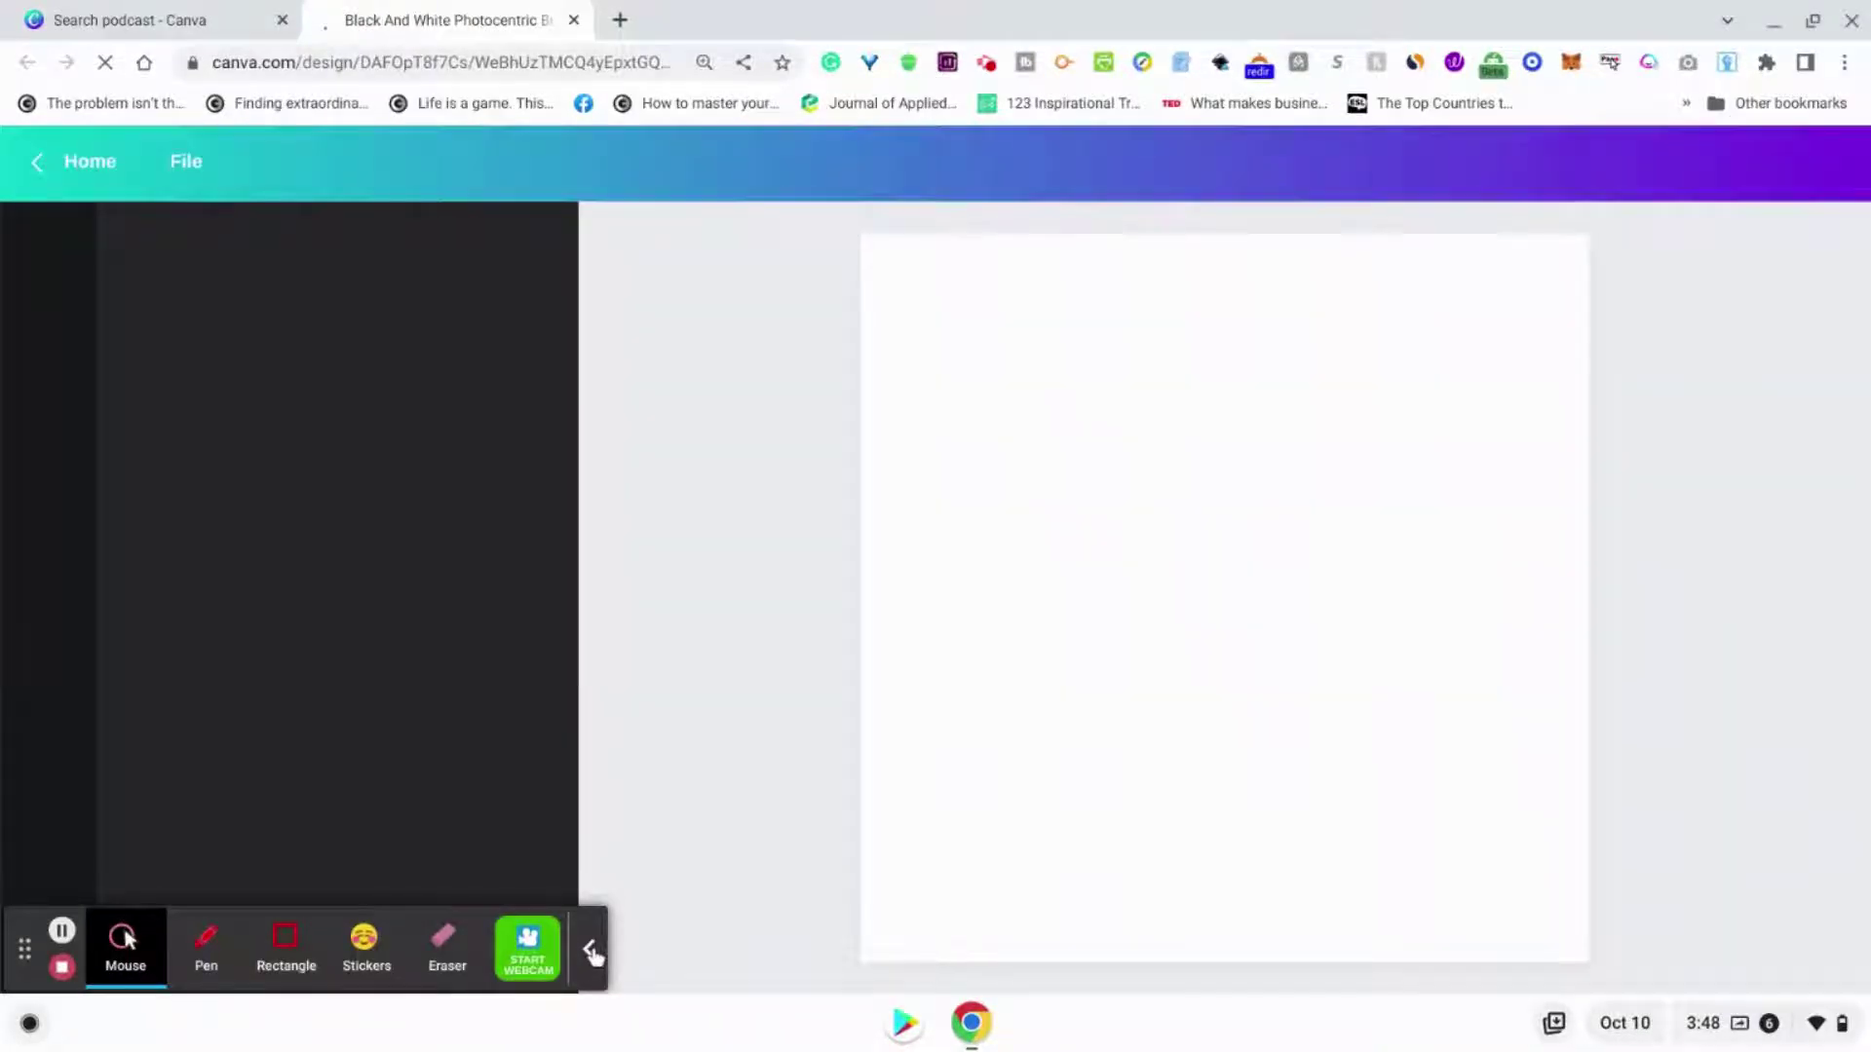
- Replace the DREAM BELIEVE SUCCEED headline text with 'BASICS BY BECCA'
{"action": "left_click", "coordinate": [590, 950]}
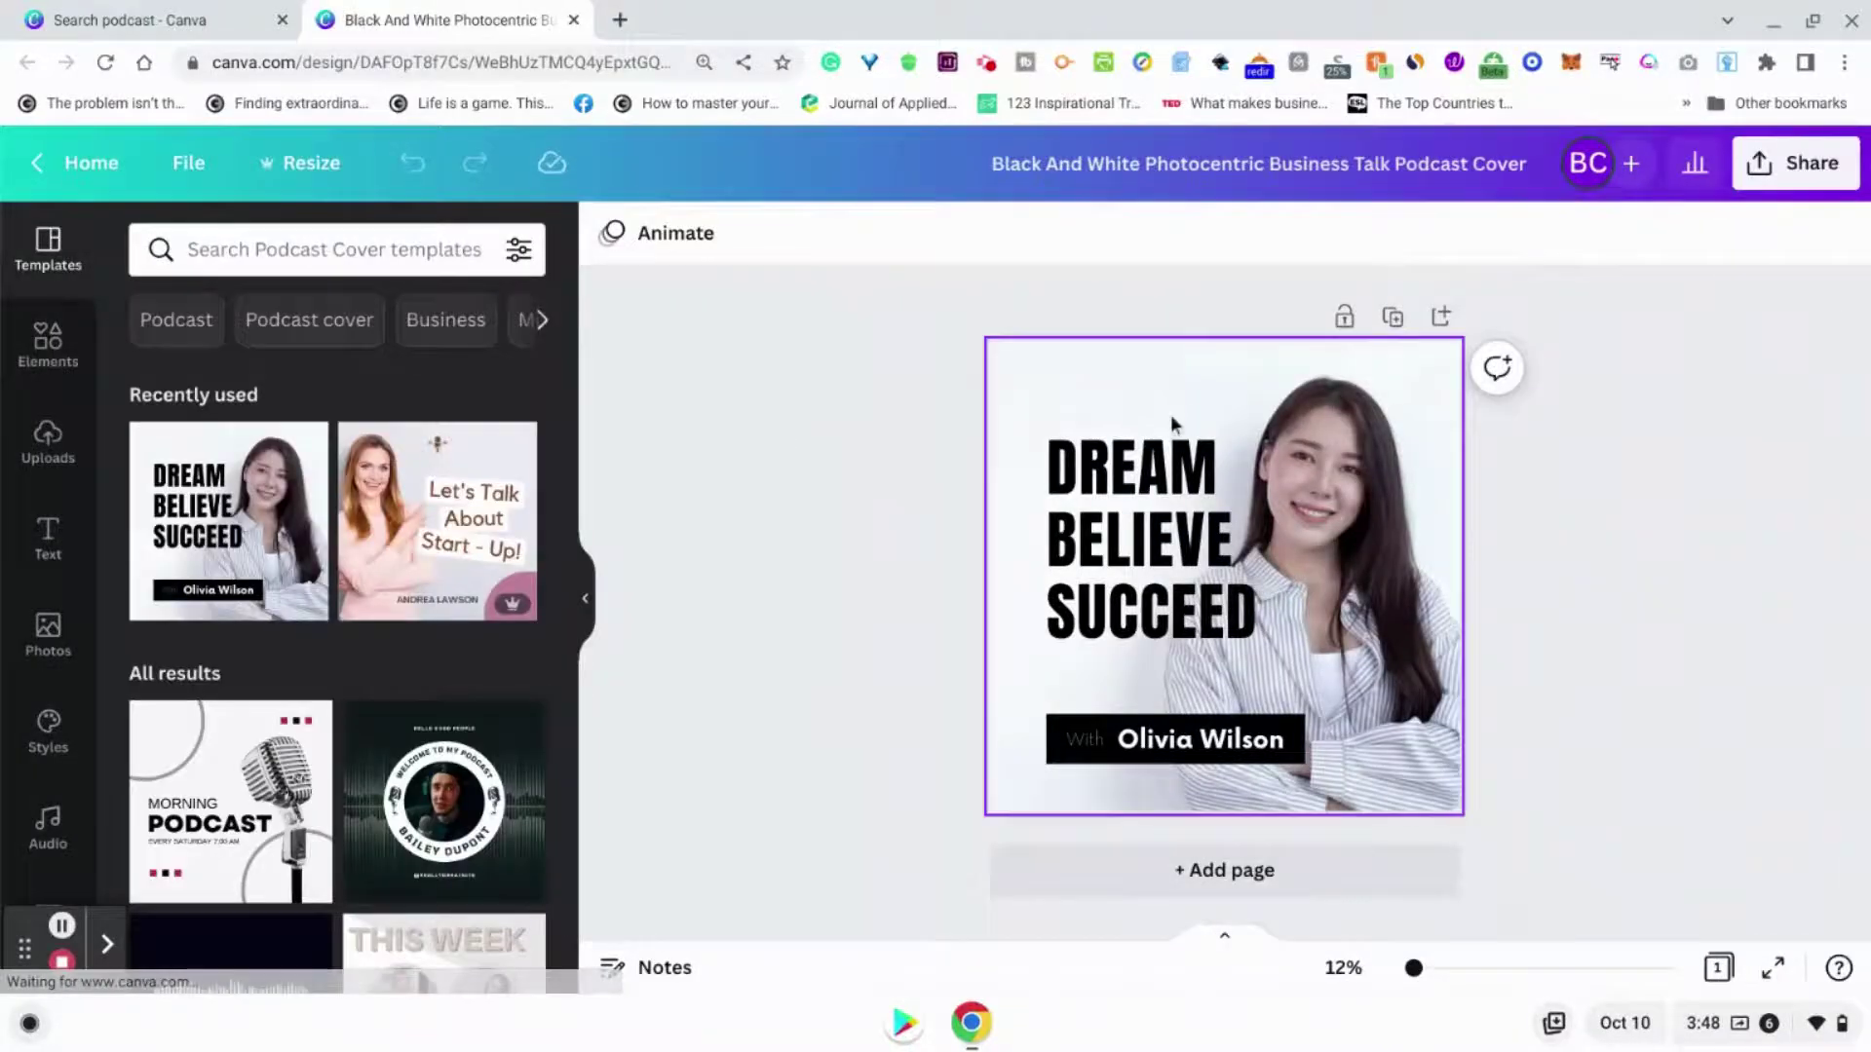
{"action": "left_click", "coordinate": [1177, 492]}
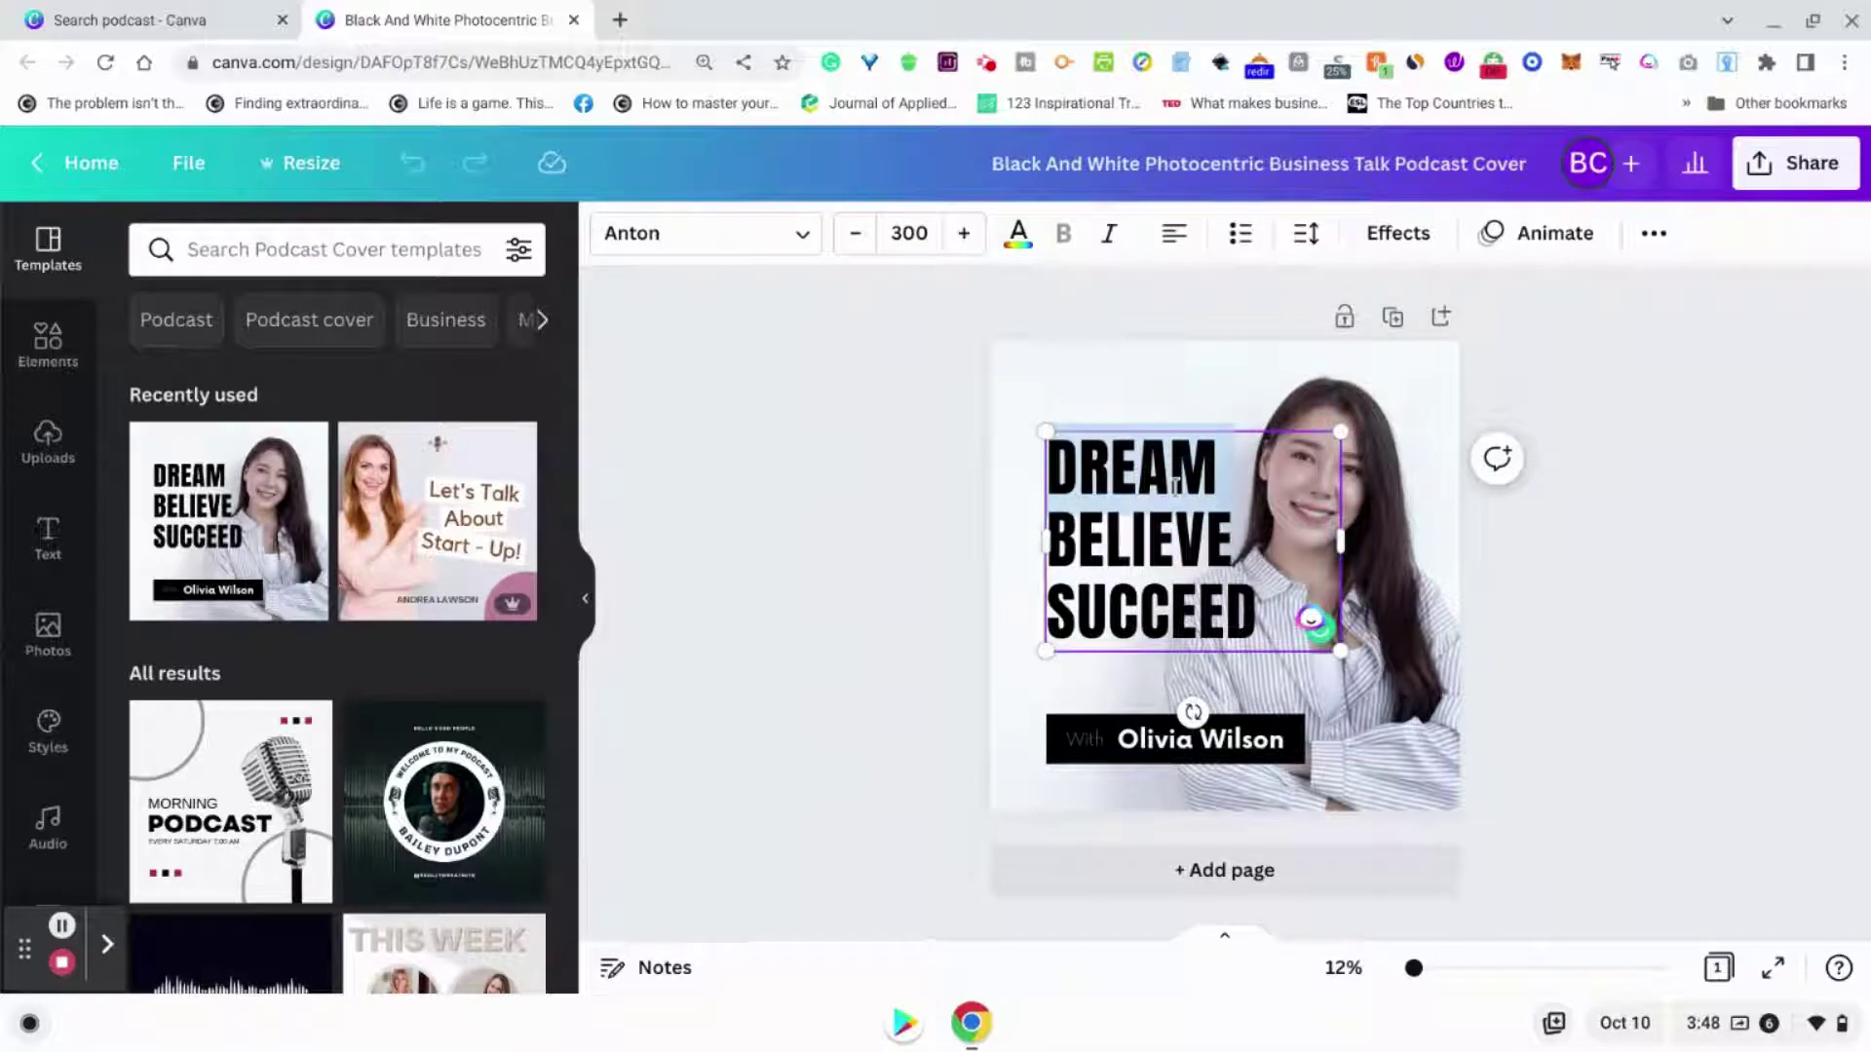
{"action": "left_click_drag", "start_coordinate": [1265, 622], "coordinate": [1066, 465]}
{"action": "key", "text": "BackSpace"}
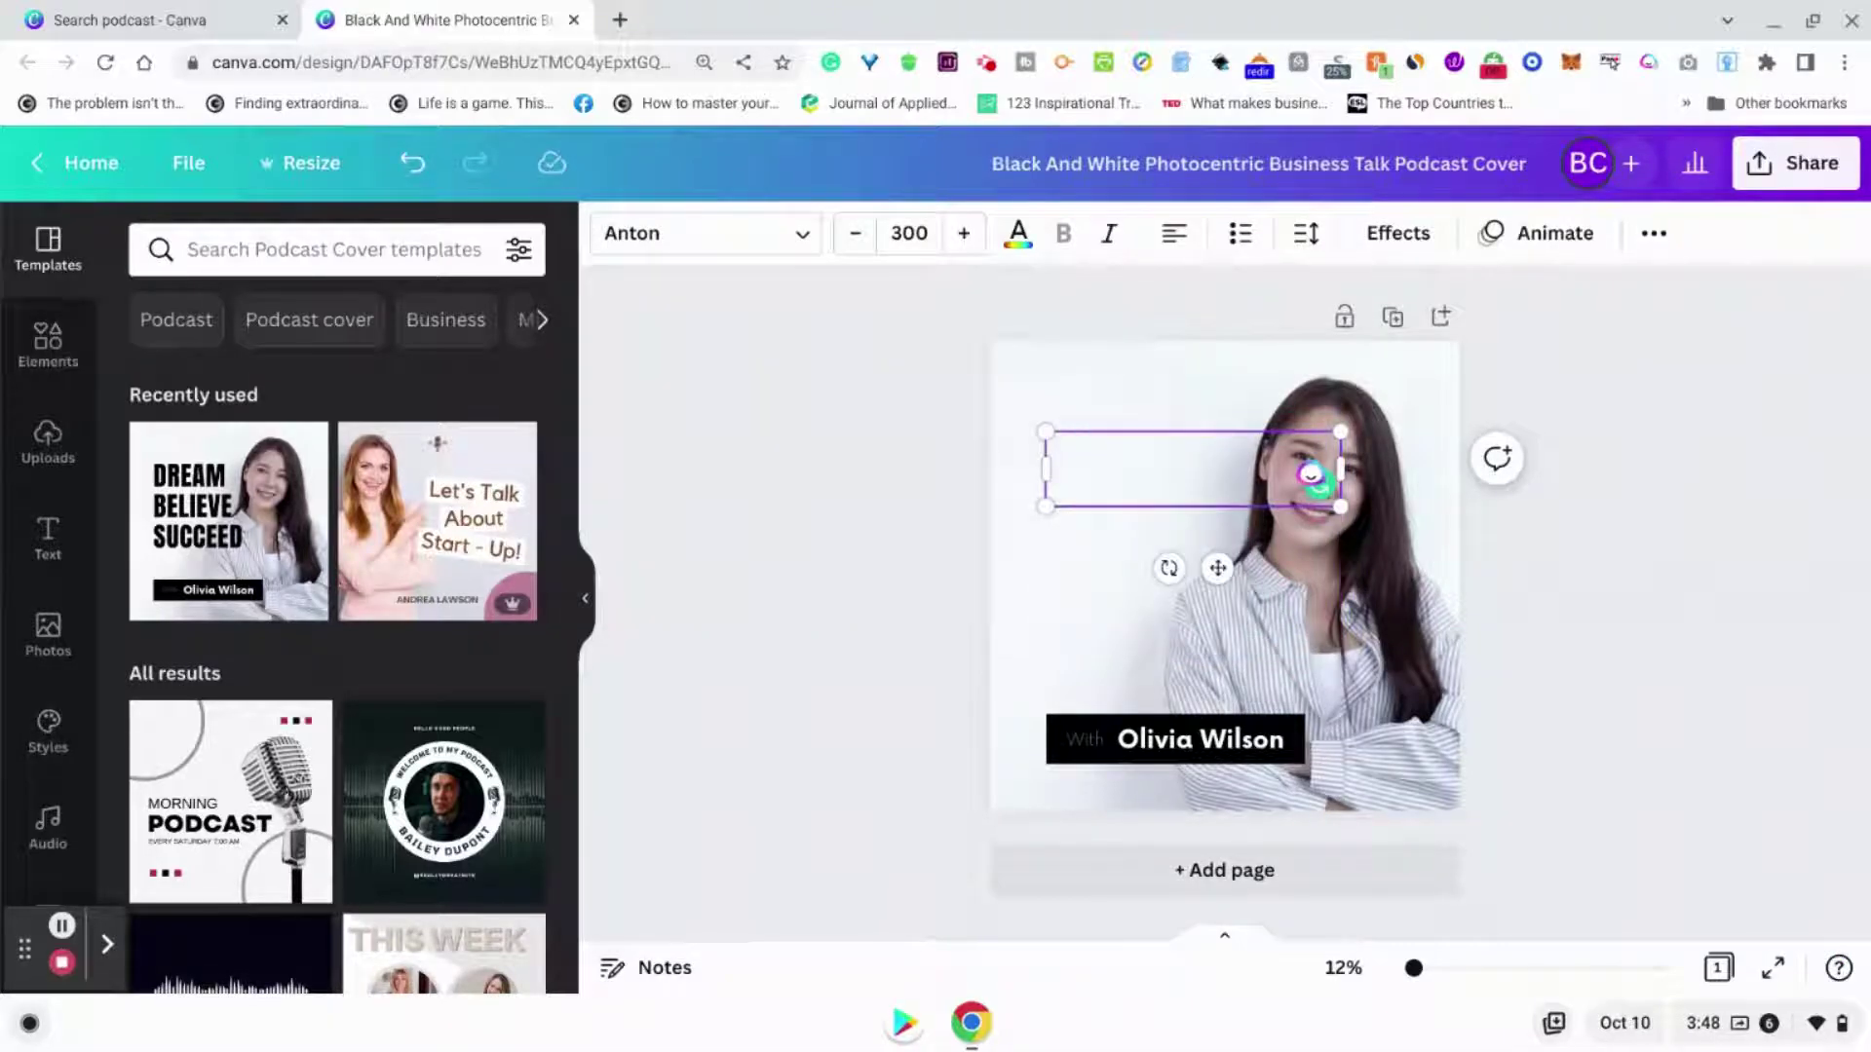
{"action": "type", "text": "BADS"}
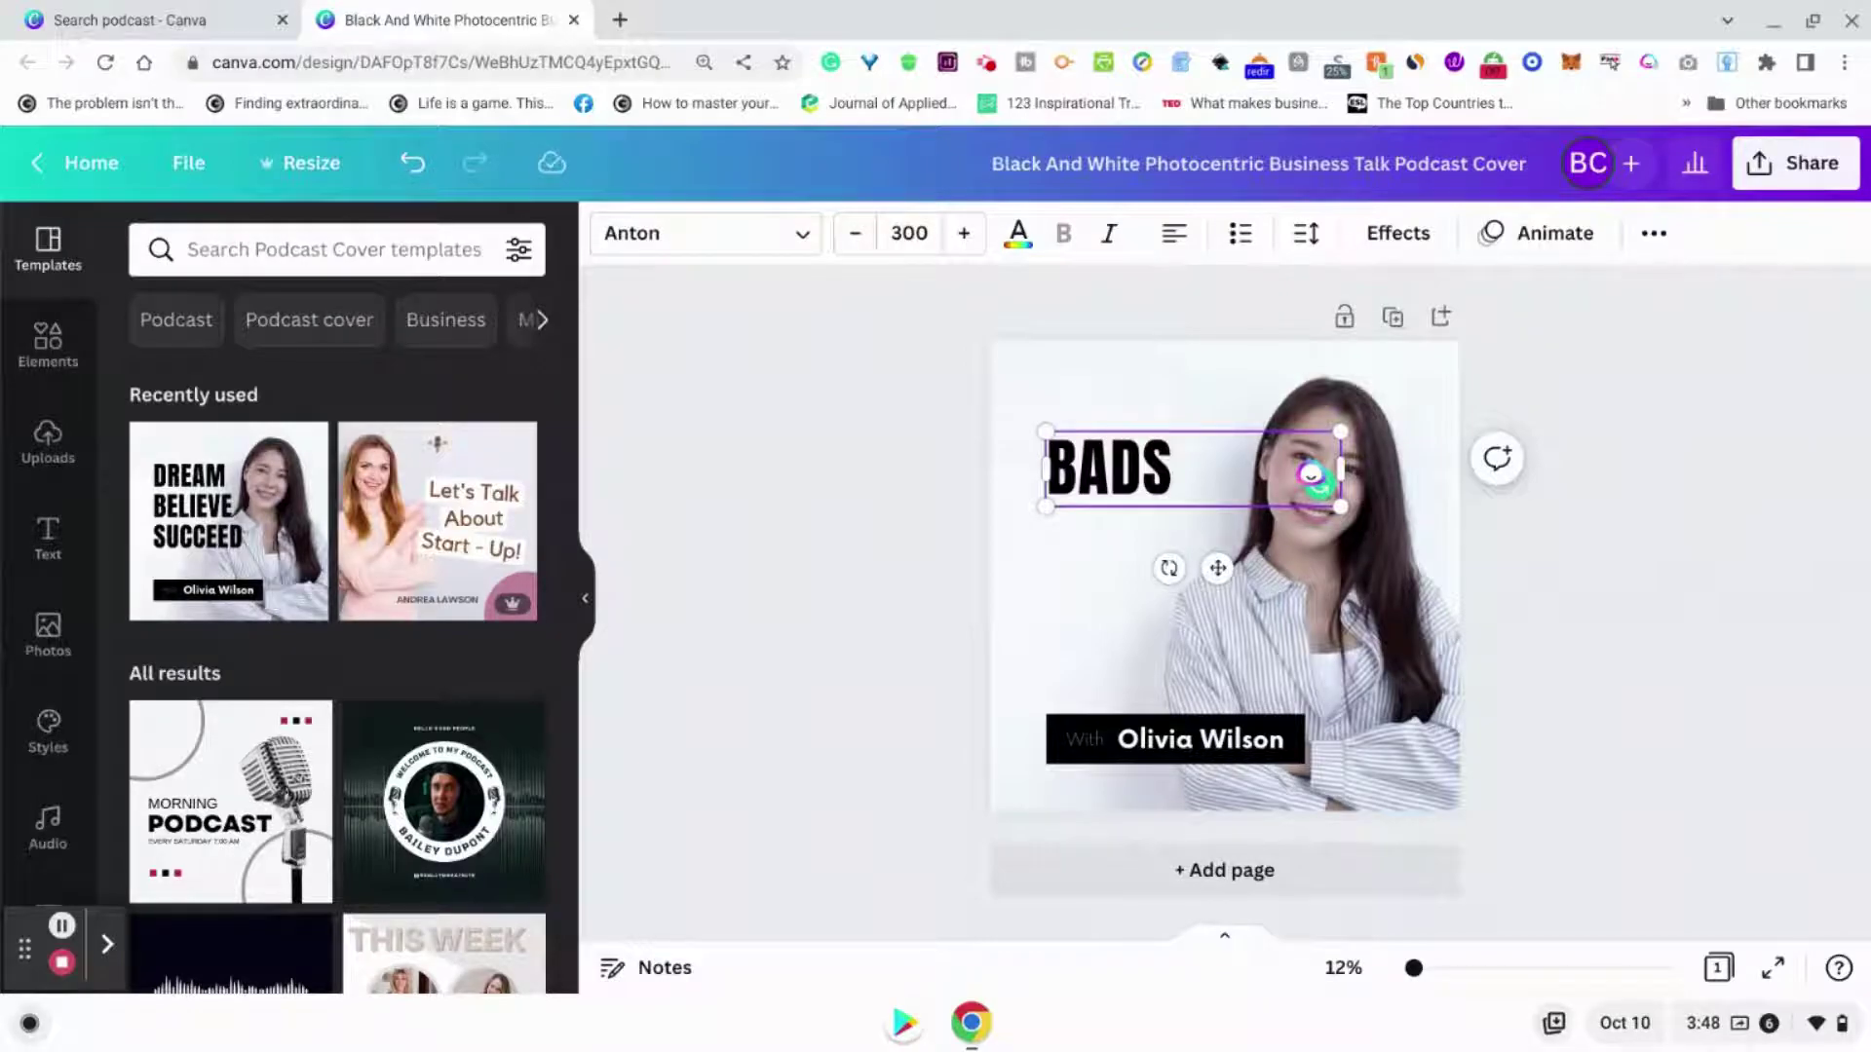
{"action": "key", "text": "BackSpace"}
{"action": "key", "text": "BackSpace"}
{"action": "type", "text": "SI"}
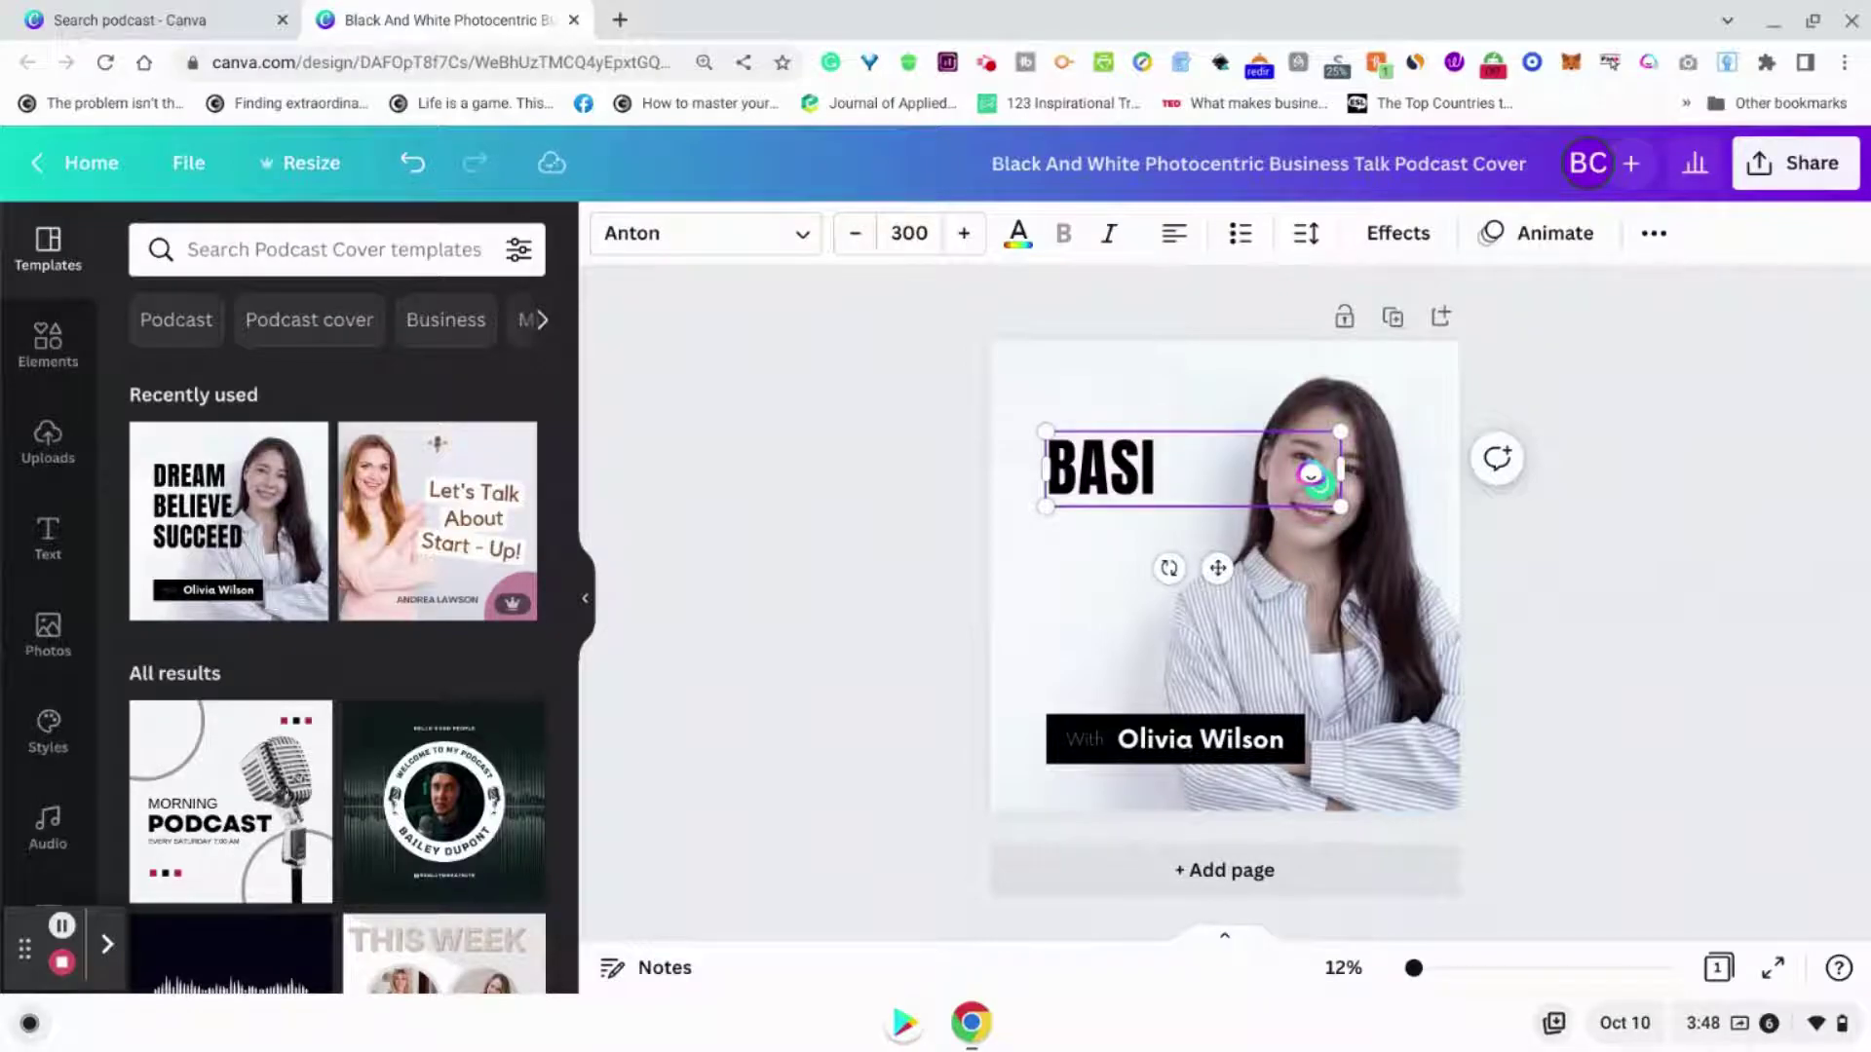
{"action": "type", "text": "CS BT BECCA"}
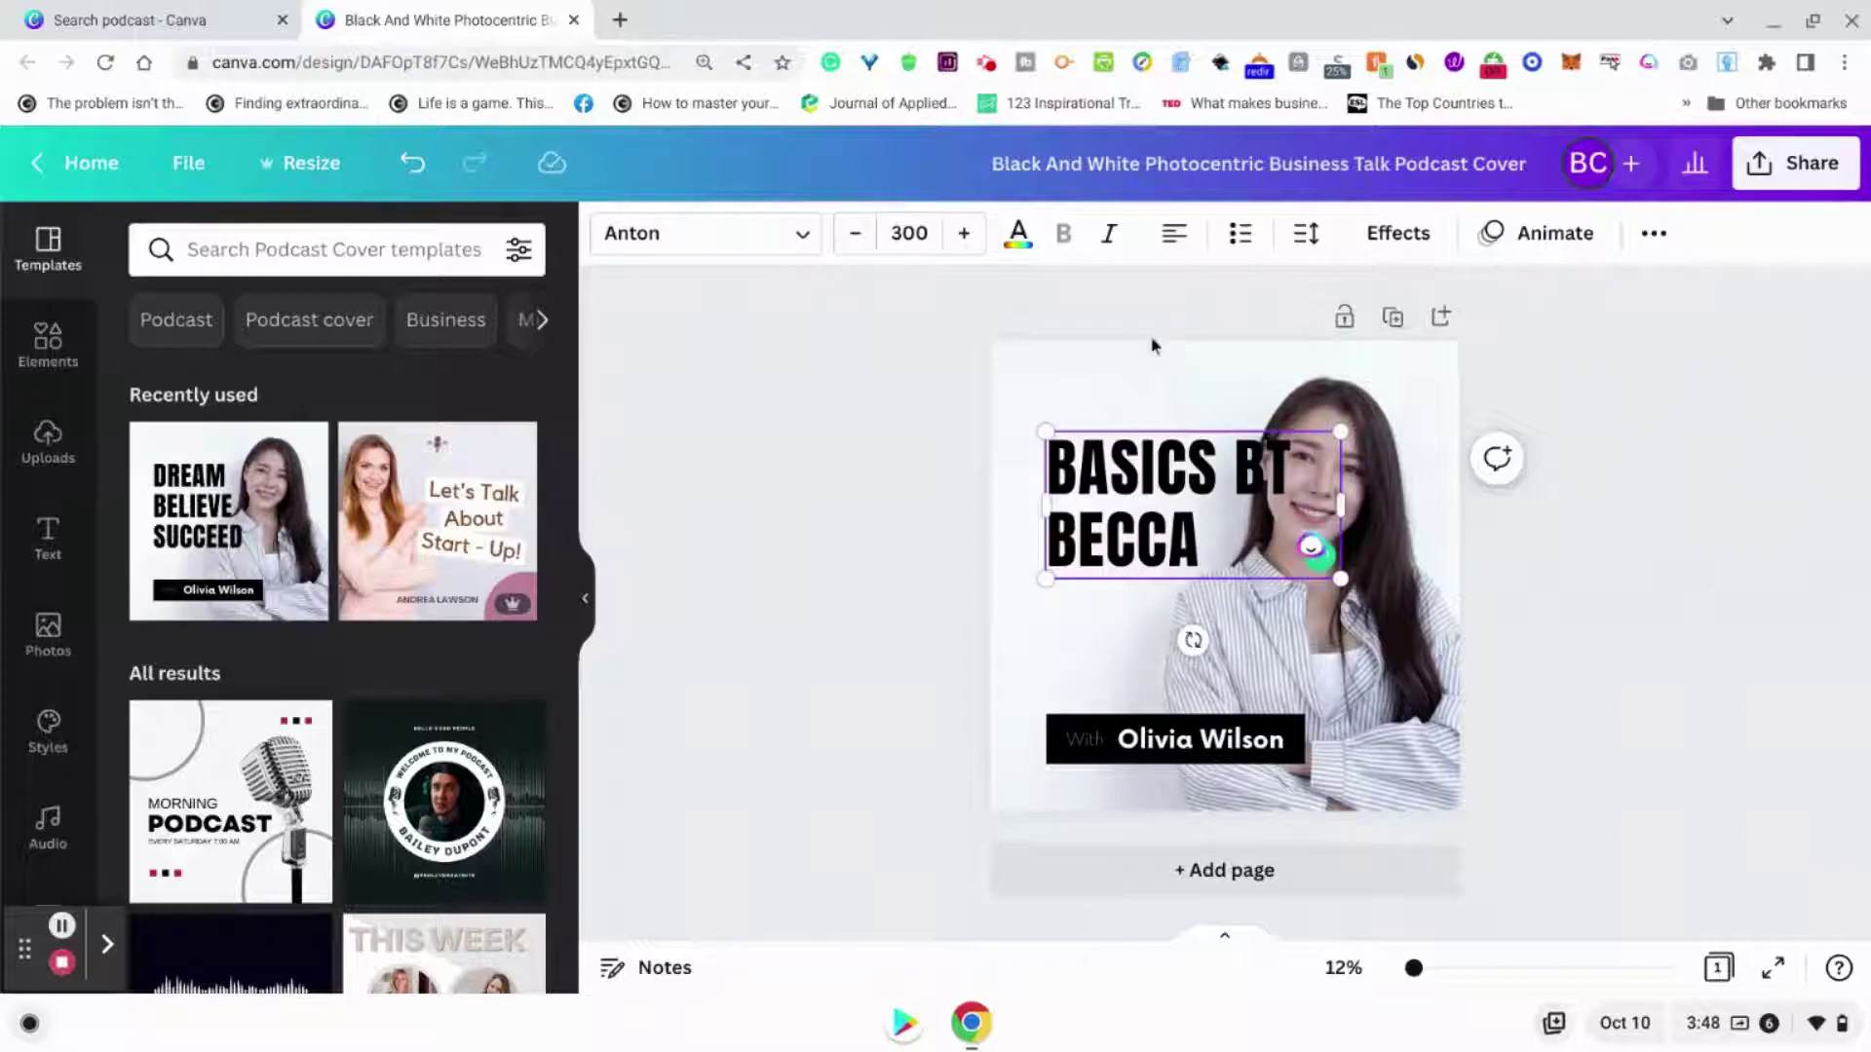
{"action": "key", "text": "BackSpace"}
{"action": "type", "text": "Y"}
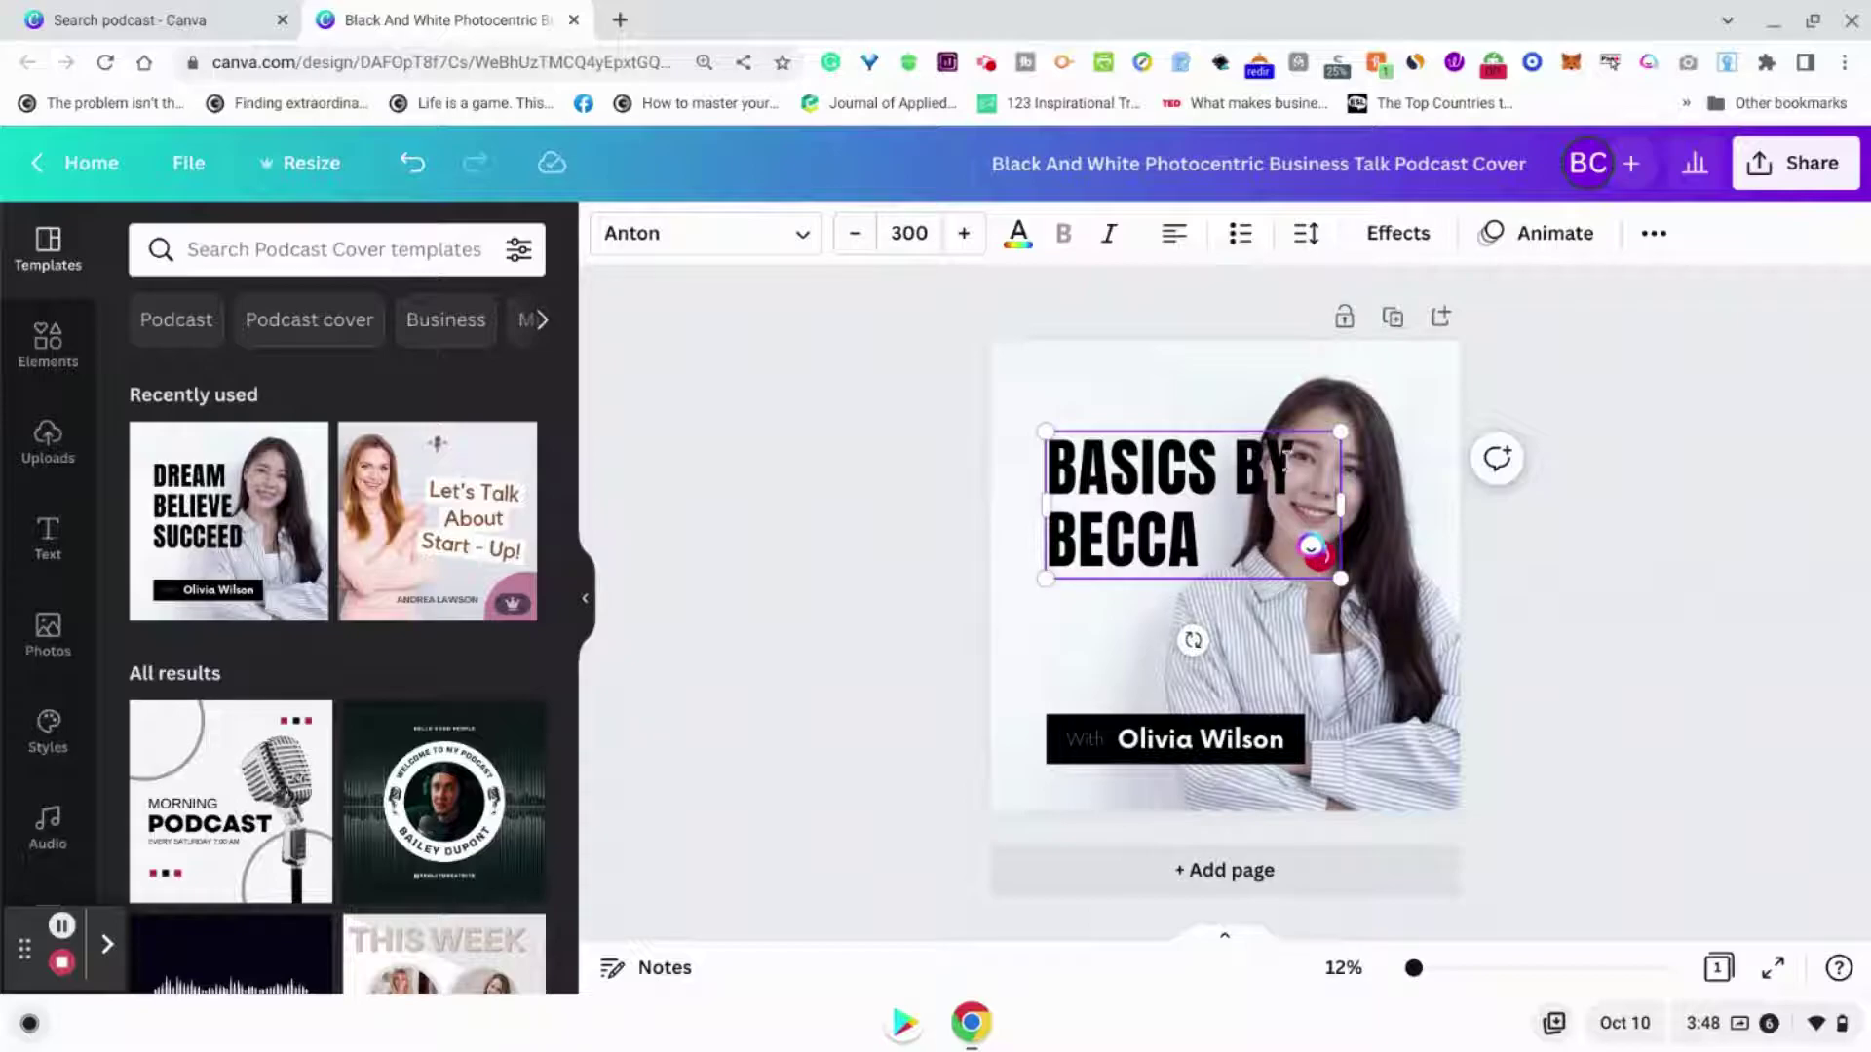
- Break the title onto three lines before BY and BECCA, and shift it up-left
{"action": "left_click", "coordinate": [1237, 458]}
{"action": "key", "text": "Return"}
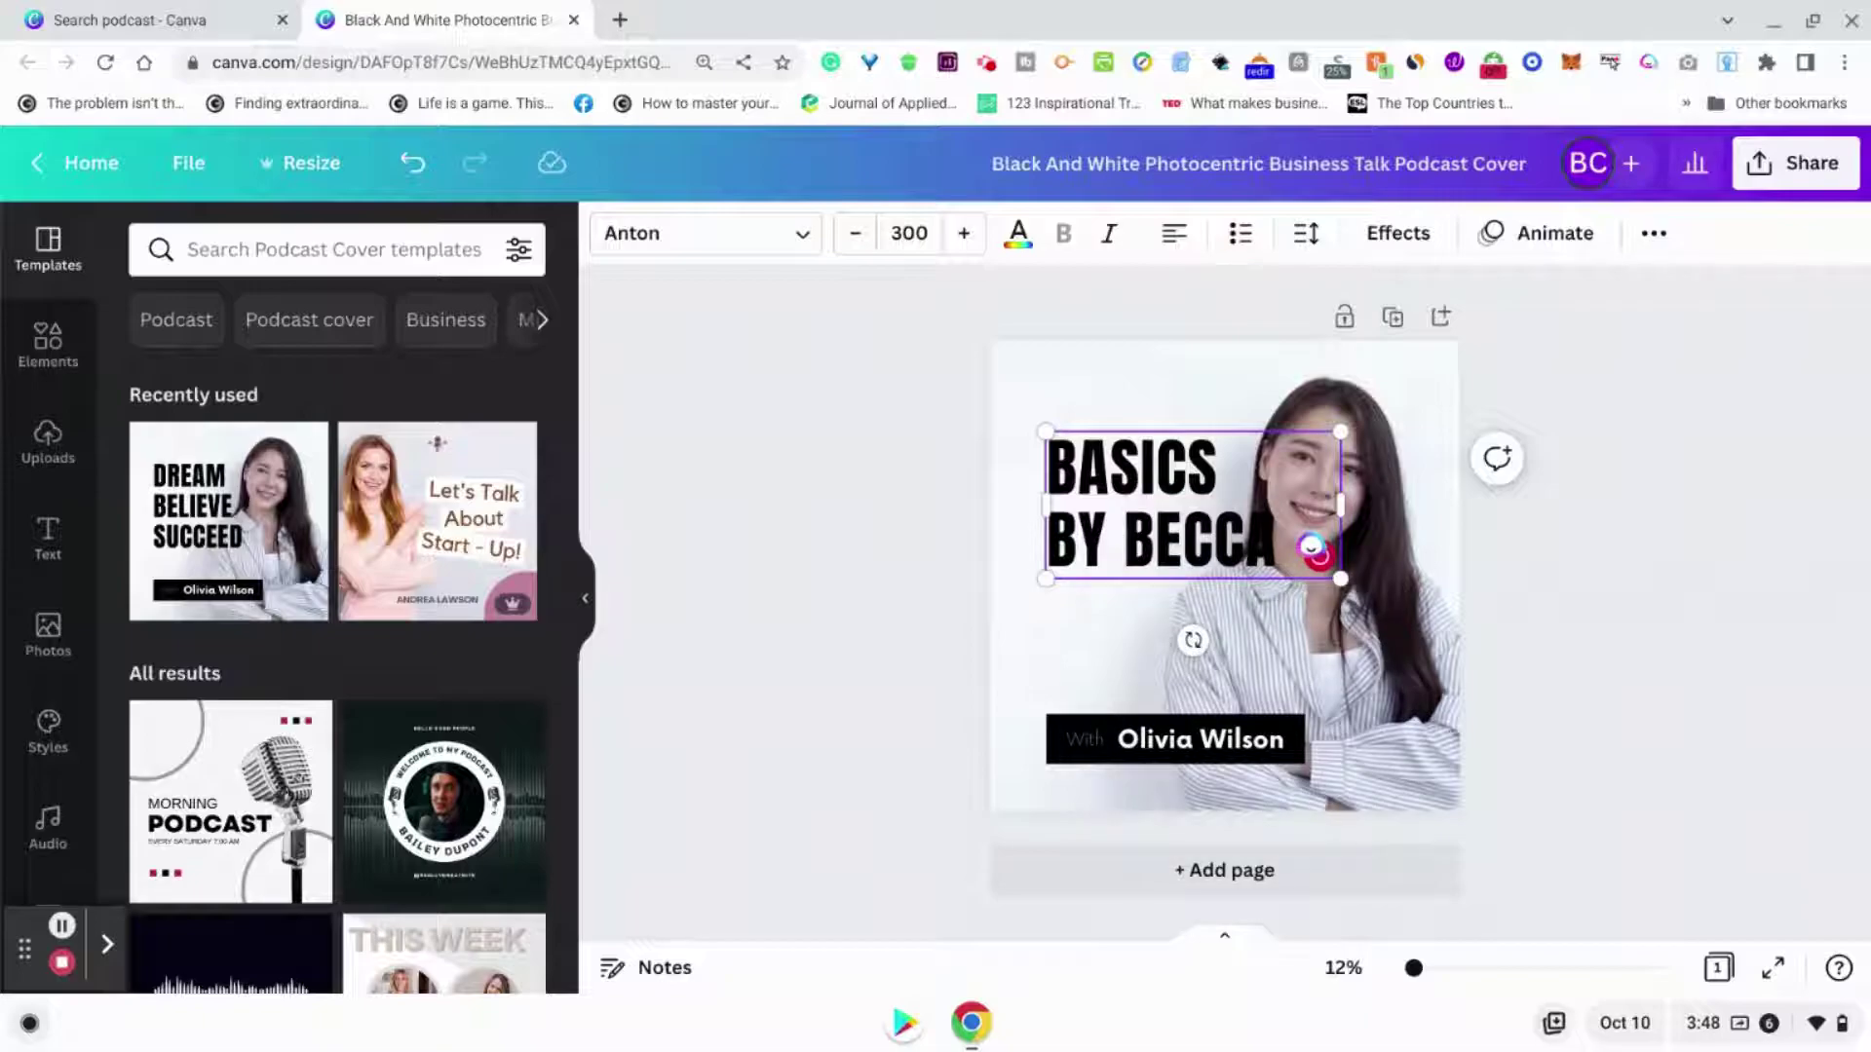
{"action": "left_click", "coordinate": [1126, 539]}
{"action": "key", "text": "Return"}
{"action": "left_click", "coordinate": [1726, 699]}
{"action": "left_click_drag", "start_coordinate": [1138, 557], "coordinate": [1103, 550]}
- Start typing the host's name into the name label and delete the template's stock photo
{"action": "left_click", "coordinate": [1052, 371]}
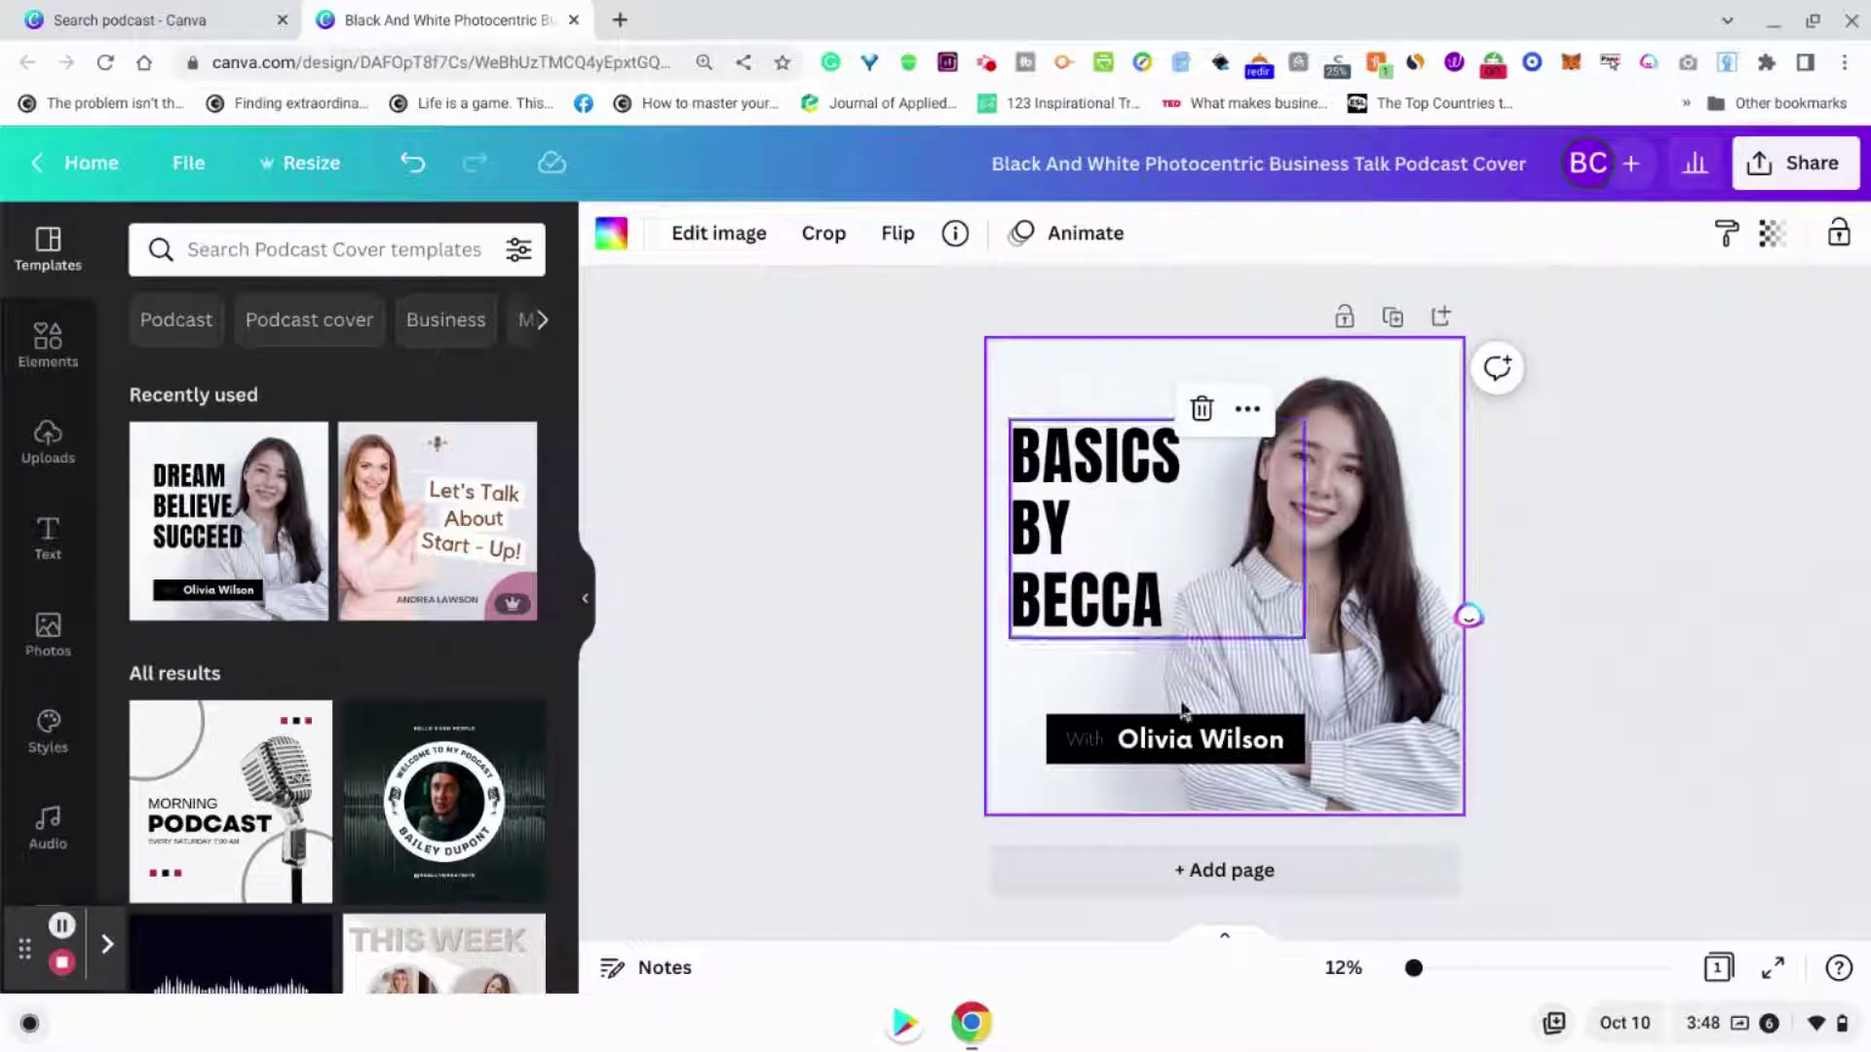
{"action": "double_click", "coordinate": [1189, 744]}
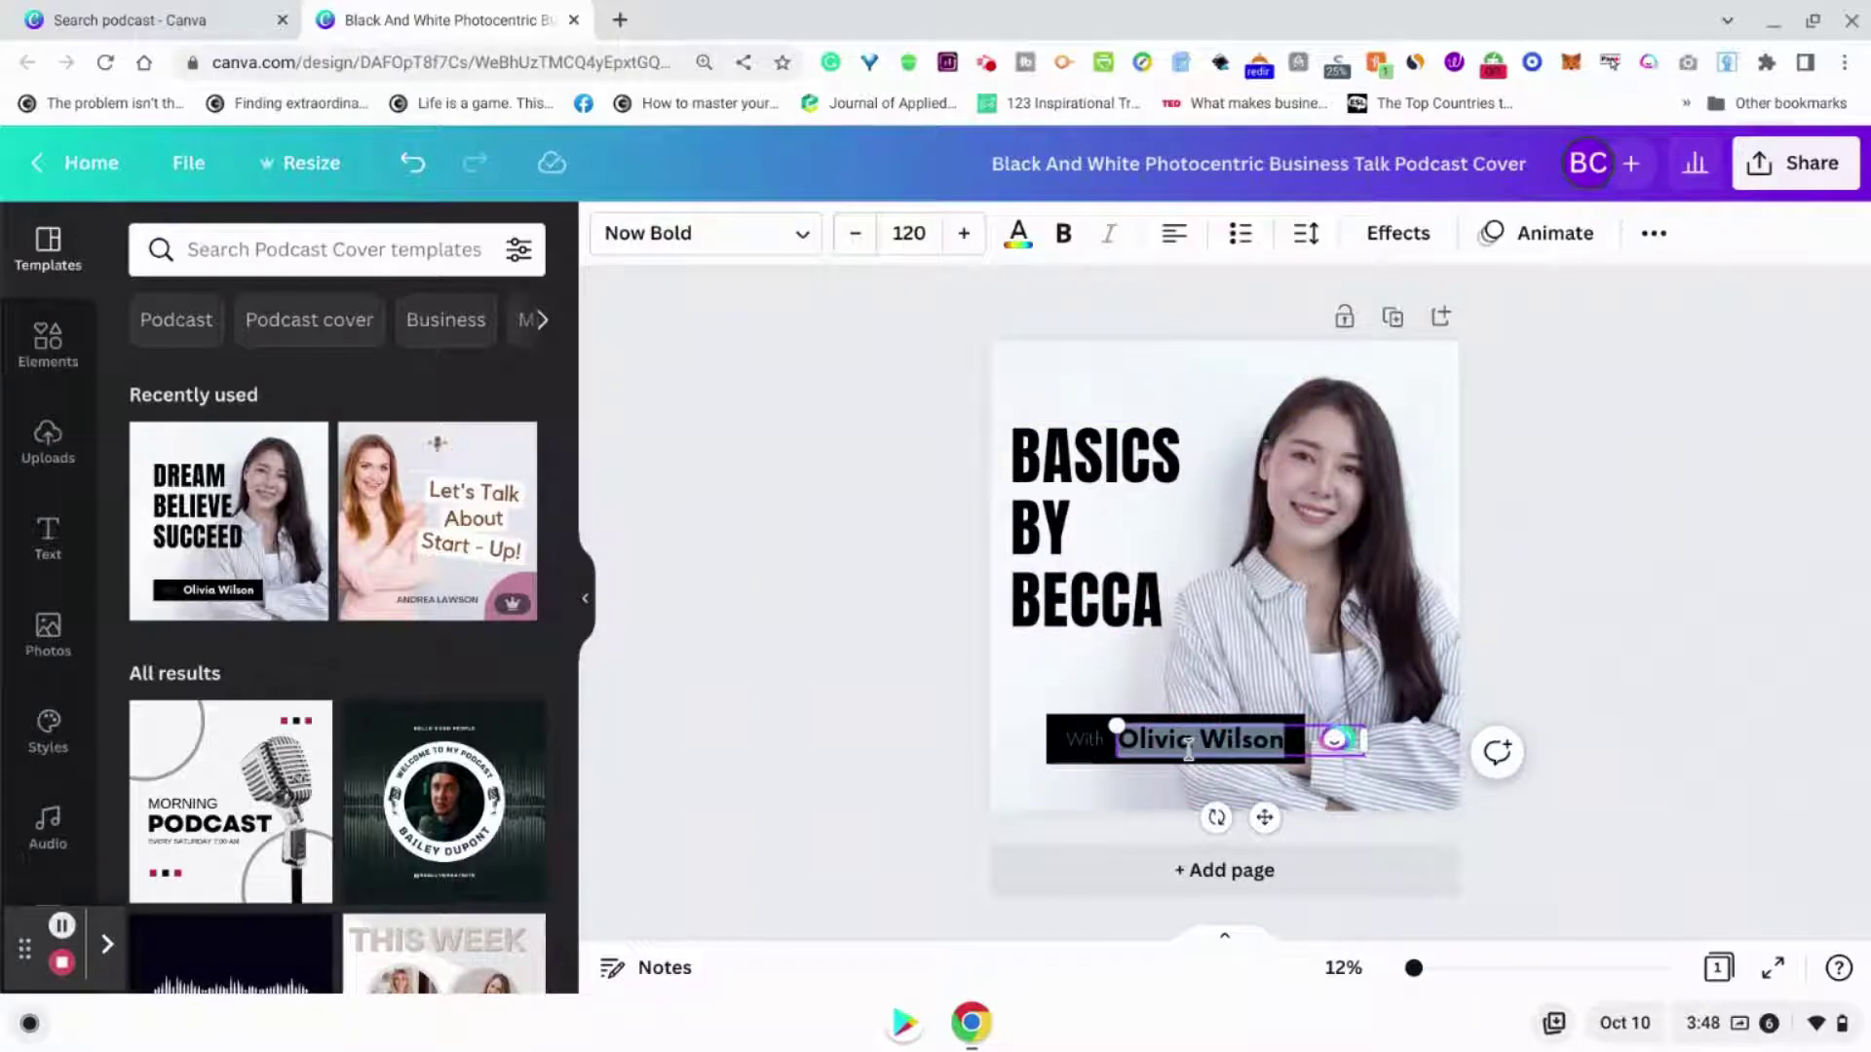
{"action": "type", "text": "Becca c"}
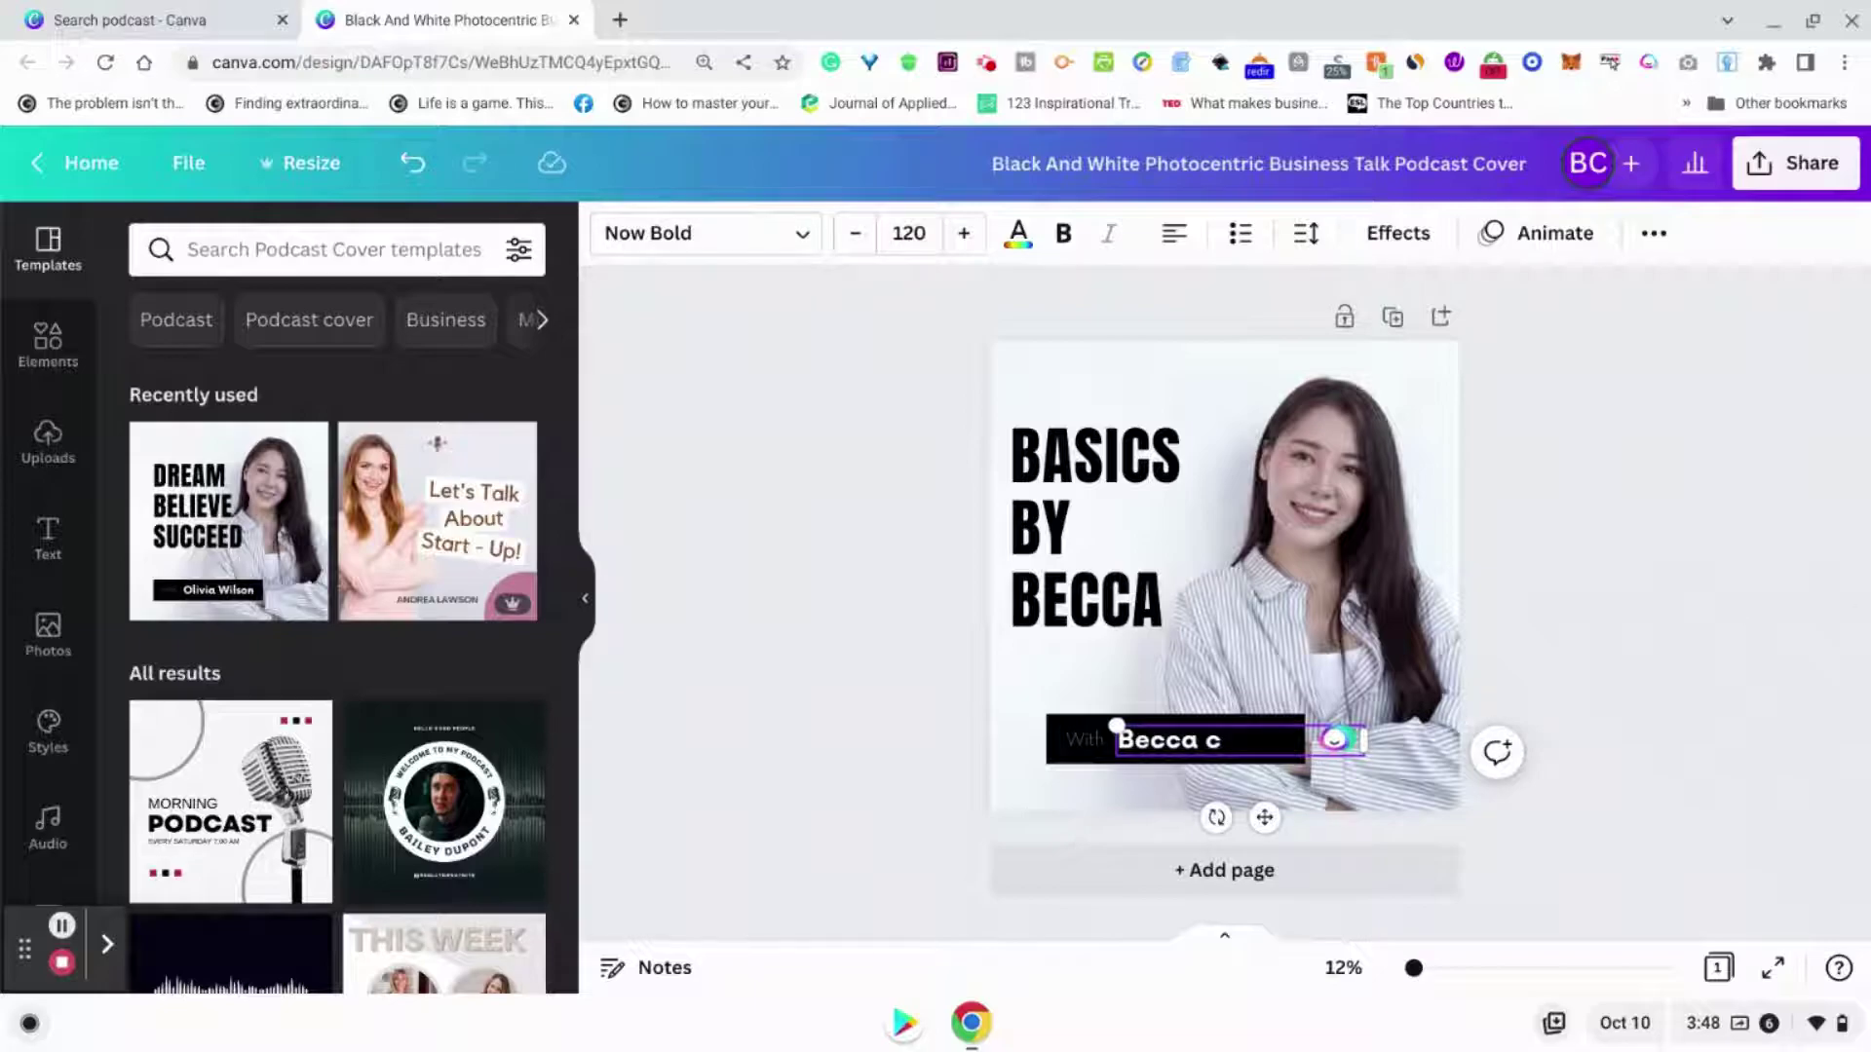
{"action": "left_click", "coordinate": [1327, 546]}
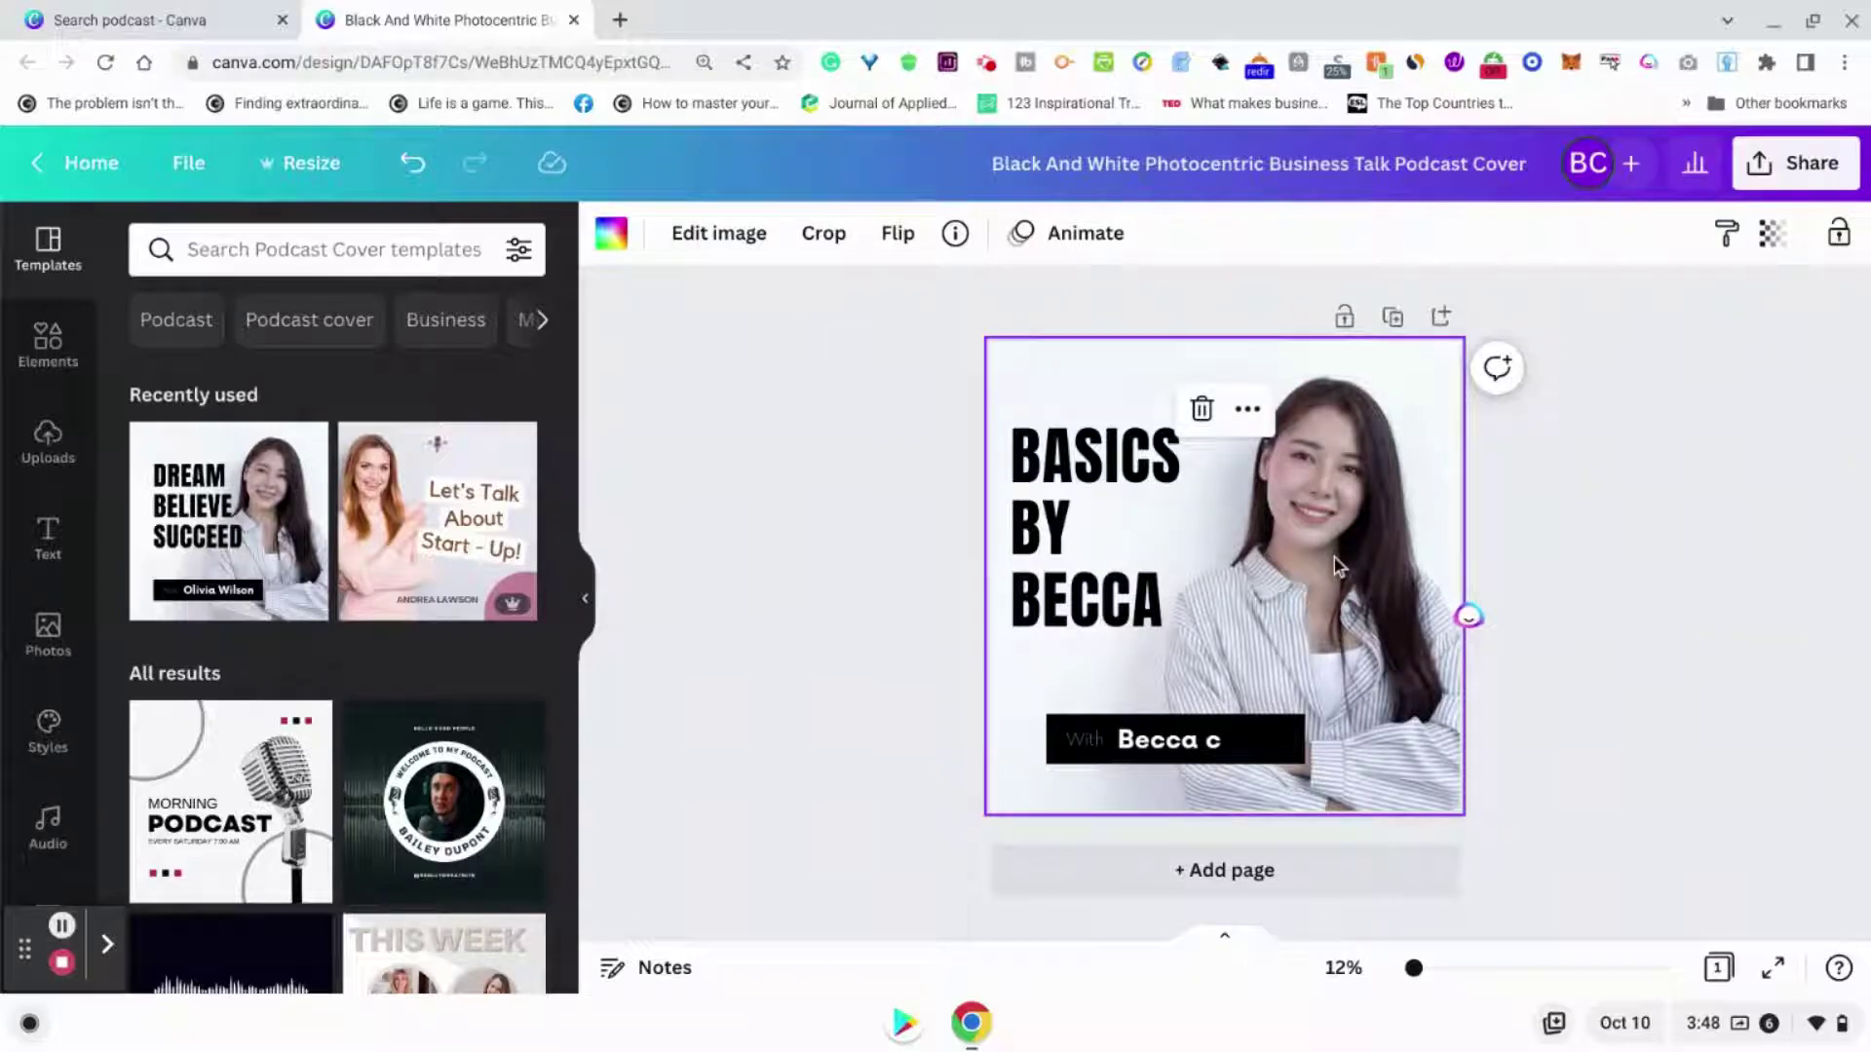
{"action": "key", "text": "Delete"}
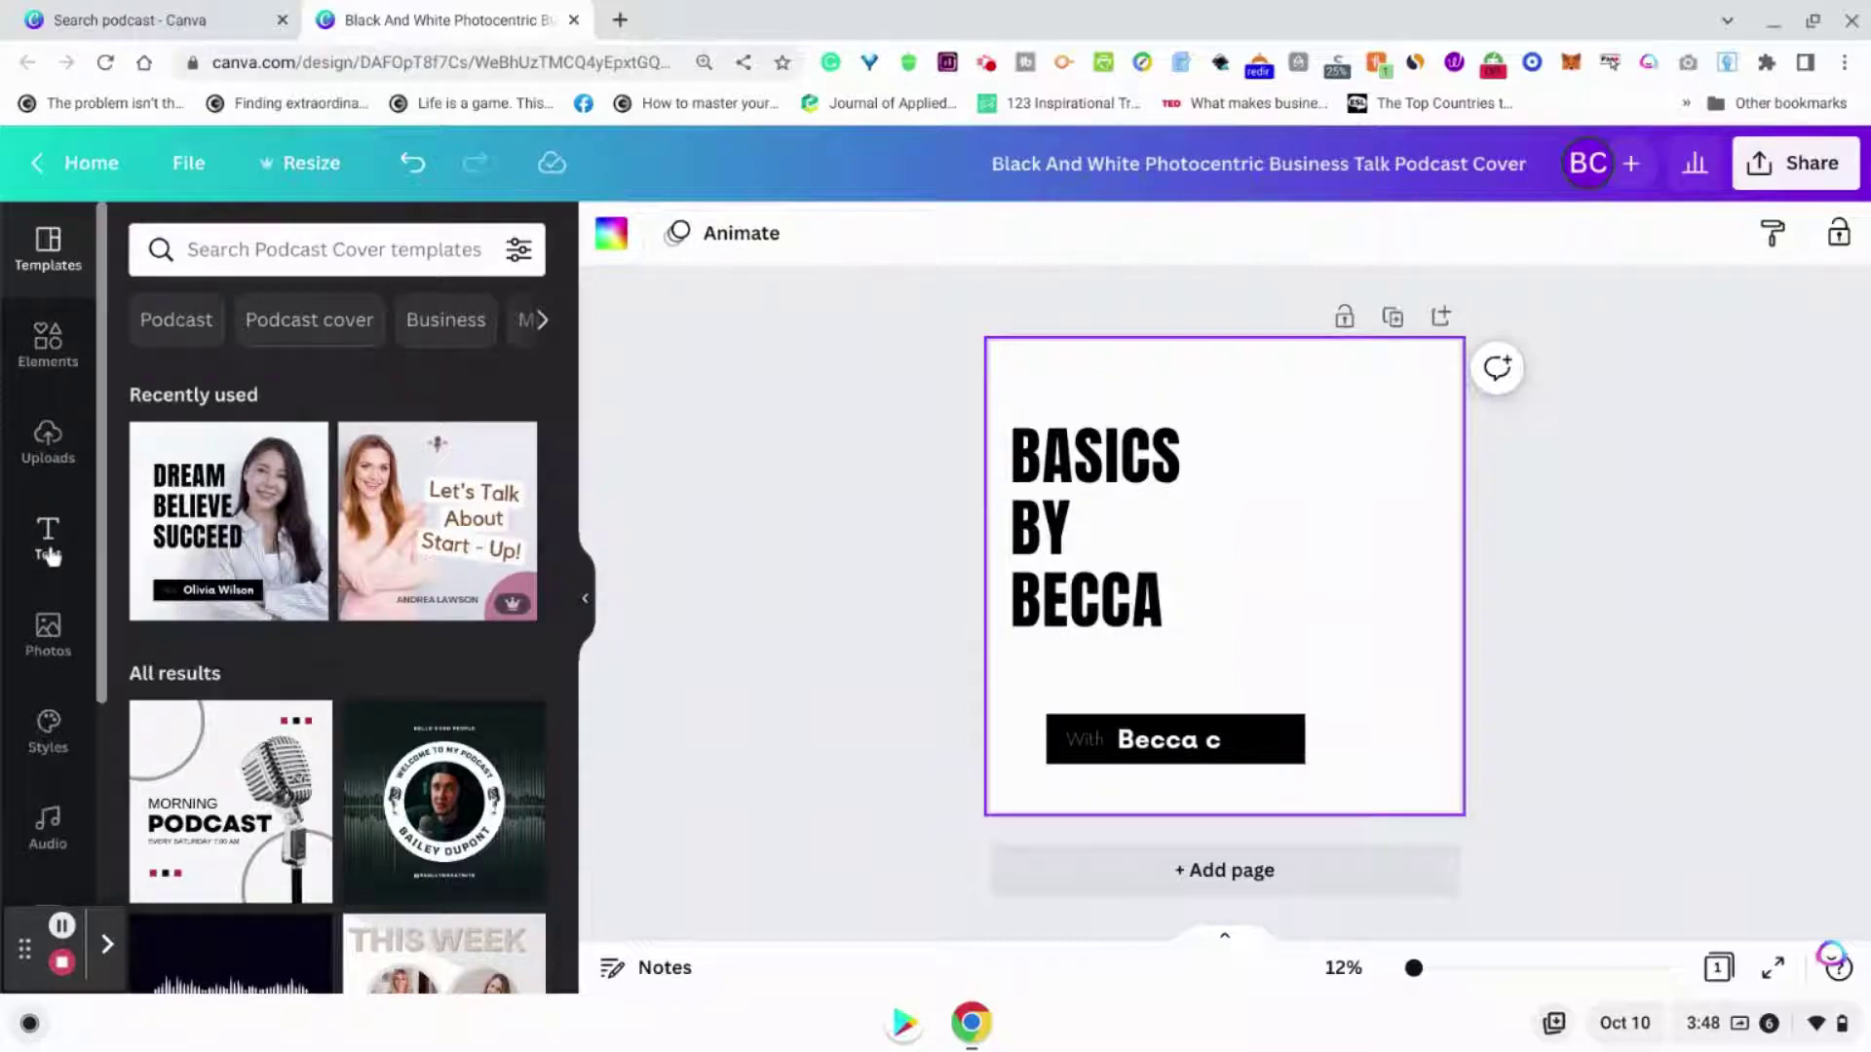
- Add the host's uploaded photo to the cover, enlarge it, and bring up its image effects
{"action": "left_click", "coordinate": [41, 462]}
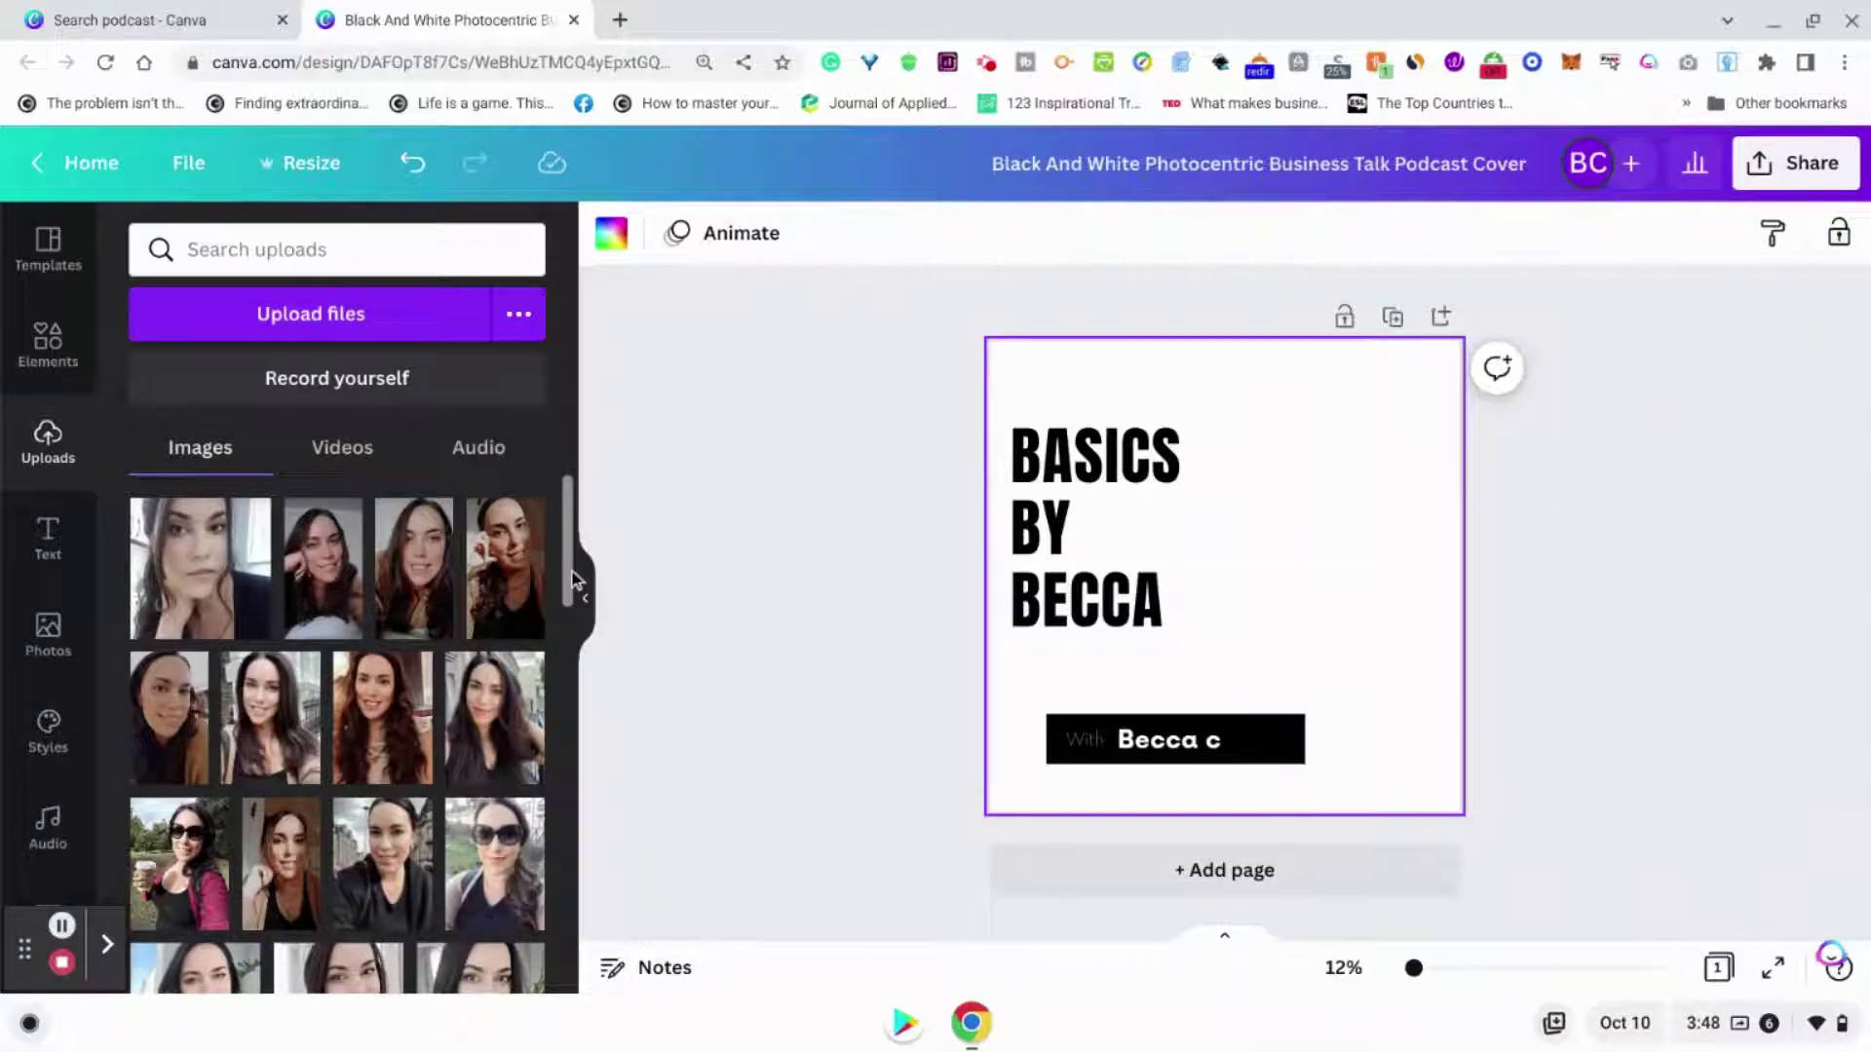
{"action": "left_click_drag", "start_coordinate": [574, 581], "coordinate": [575, 668]}
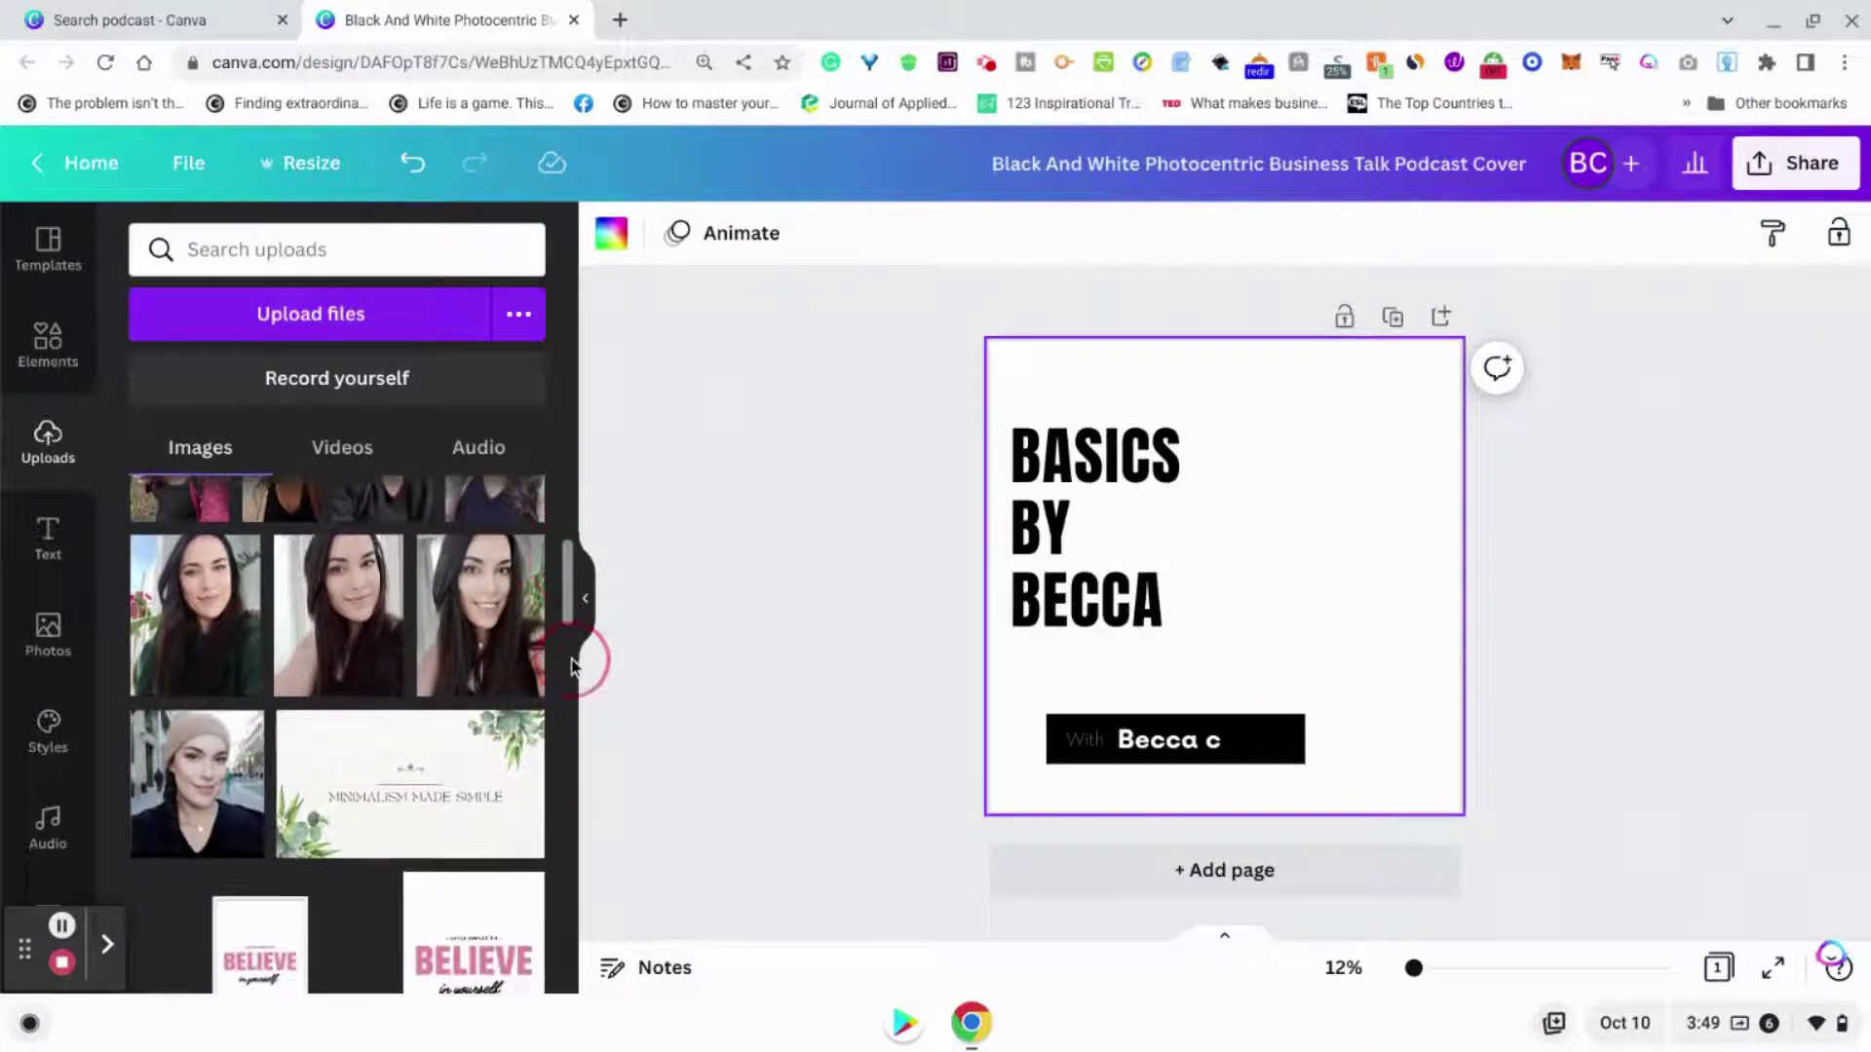
{"action": "left_click", "coordinate": [509, 635]}
{"action": "left_click", "coordinate": [1400, 671]}
{"action": "left_click_drag", "start_coordinate": [1436, 694], "coordinate": [1452, 763]}
{"action": "left_click", "coordinate": [1617, 856]}
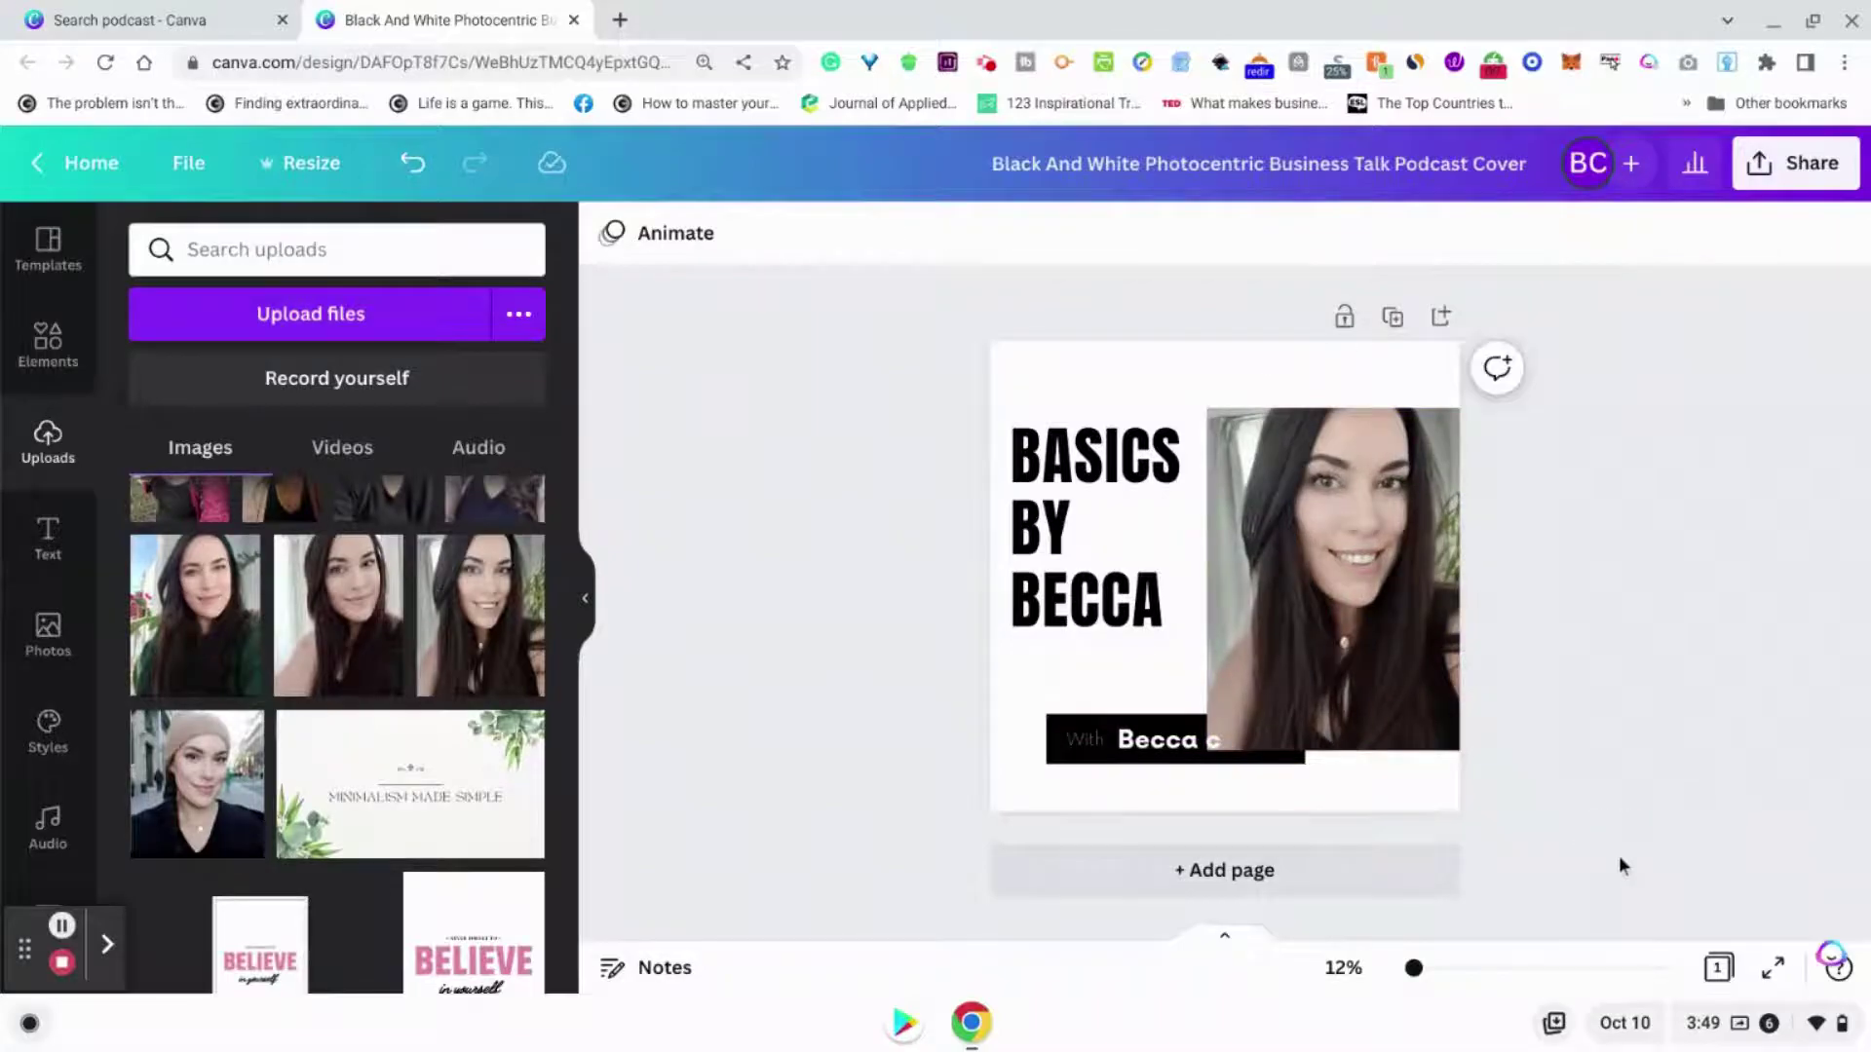
{"action": "left_click", "coordinate": [1373, 622]}
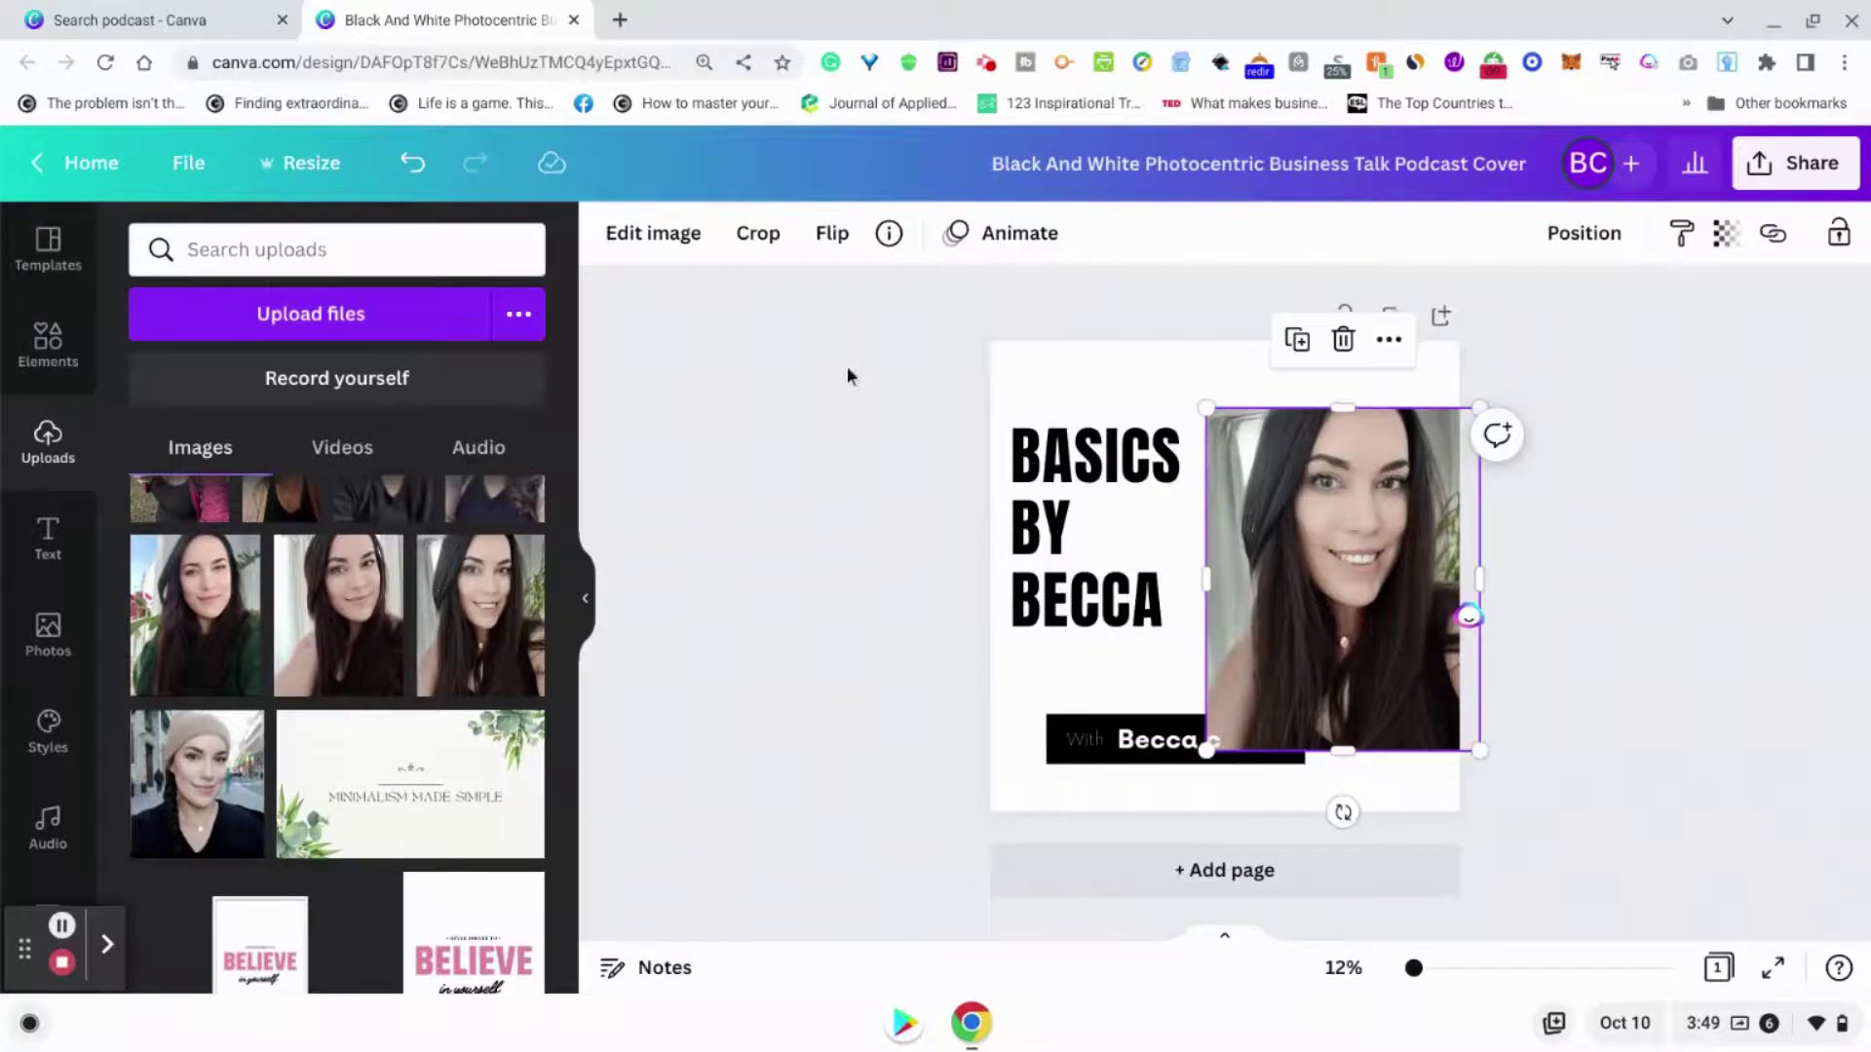
{"action": "left_click", "coordinate": [653, 234]}
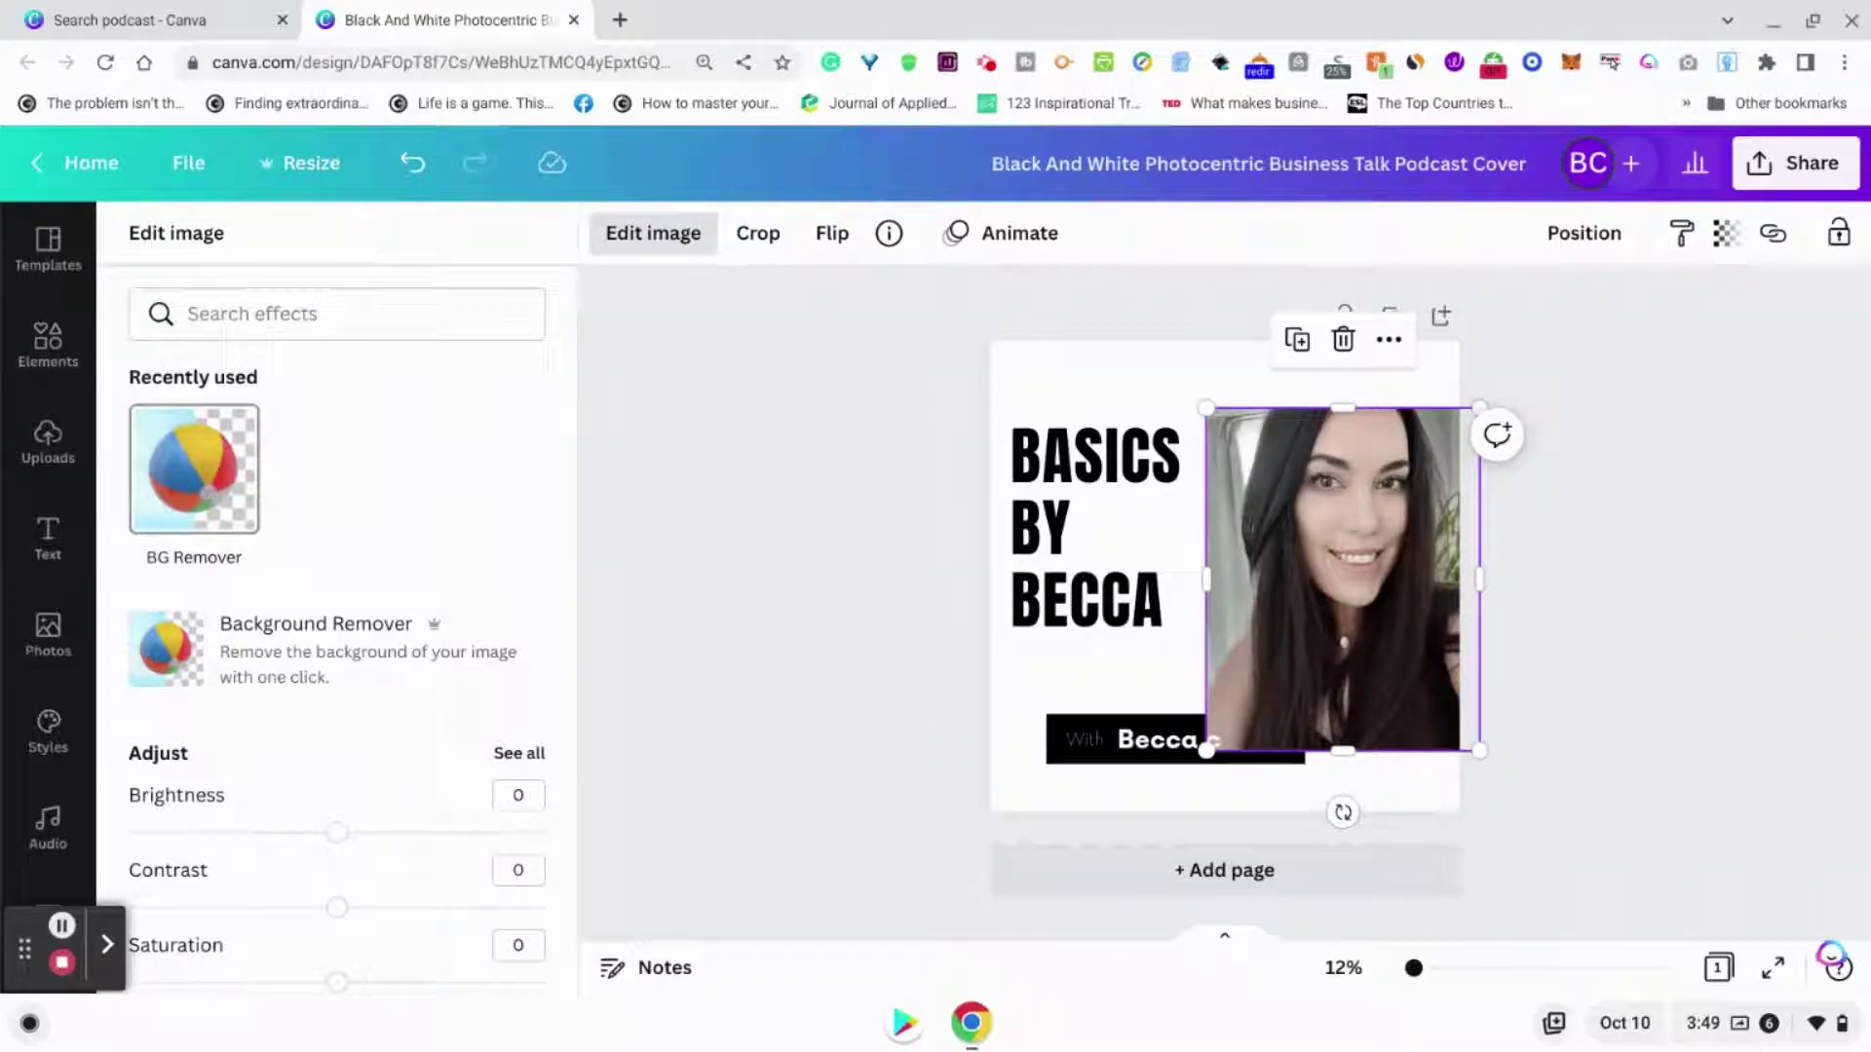
- Remove the host photo's background and enlarge the cutout past the page's bottom-right edge
{"action": "left_click", "coordinate": [224, 481]}
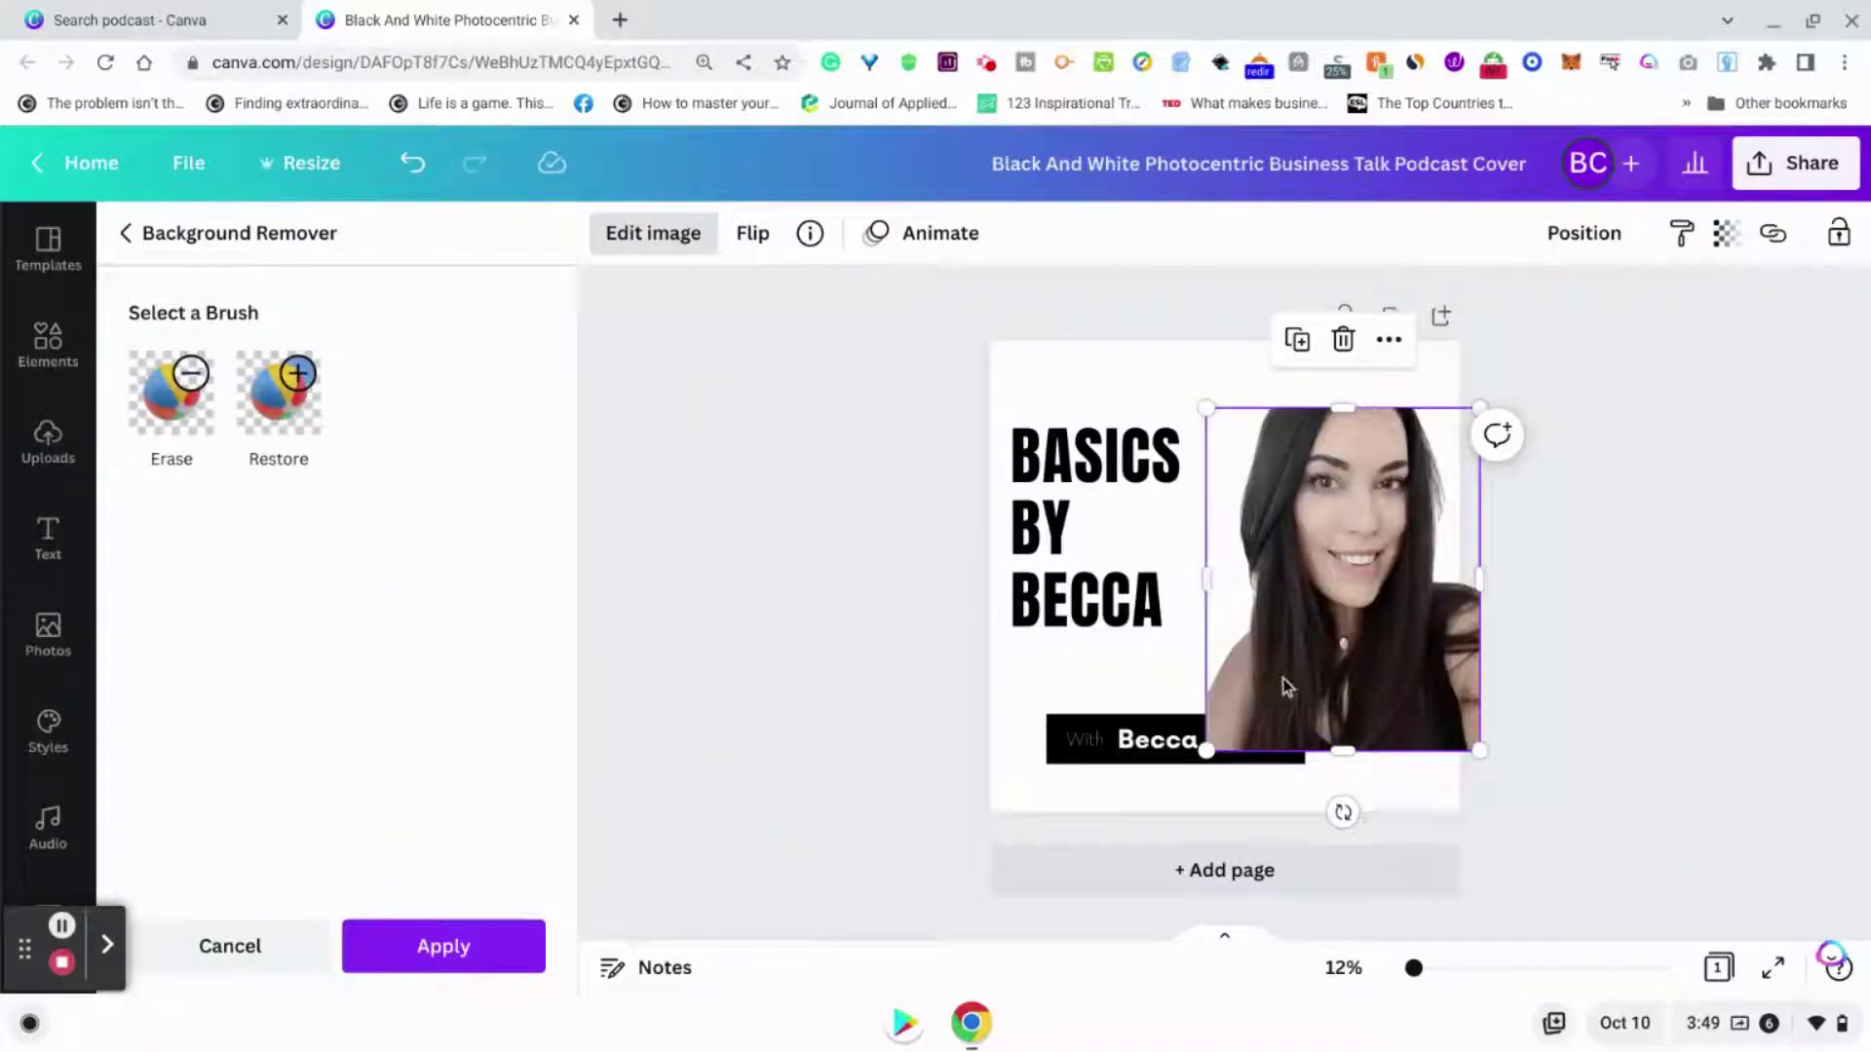
{"action": "left_click", "coordinate": [1533, 709]}
{"action": "left_click", "coordinate": [1340, 669]}
{"action": "left_click_drag", "start_coordinate": [1341, 668], "coordinate": [1331, 666]}
{"action": "left_click_drag", "start_coordinate": [1469, 747], "coordinate": [1517, 846]}
{"action": "left_click", "coordinate": [1587, 856]}
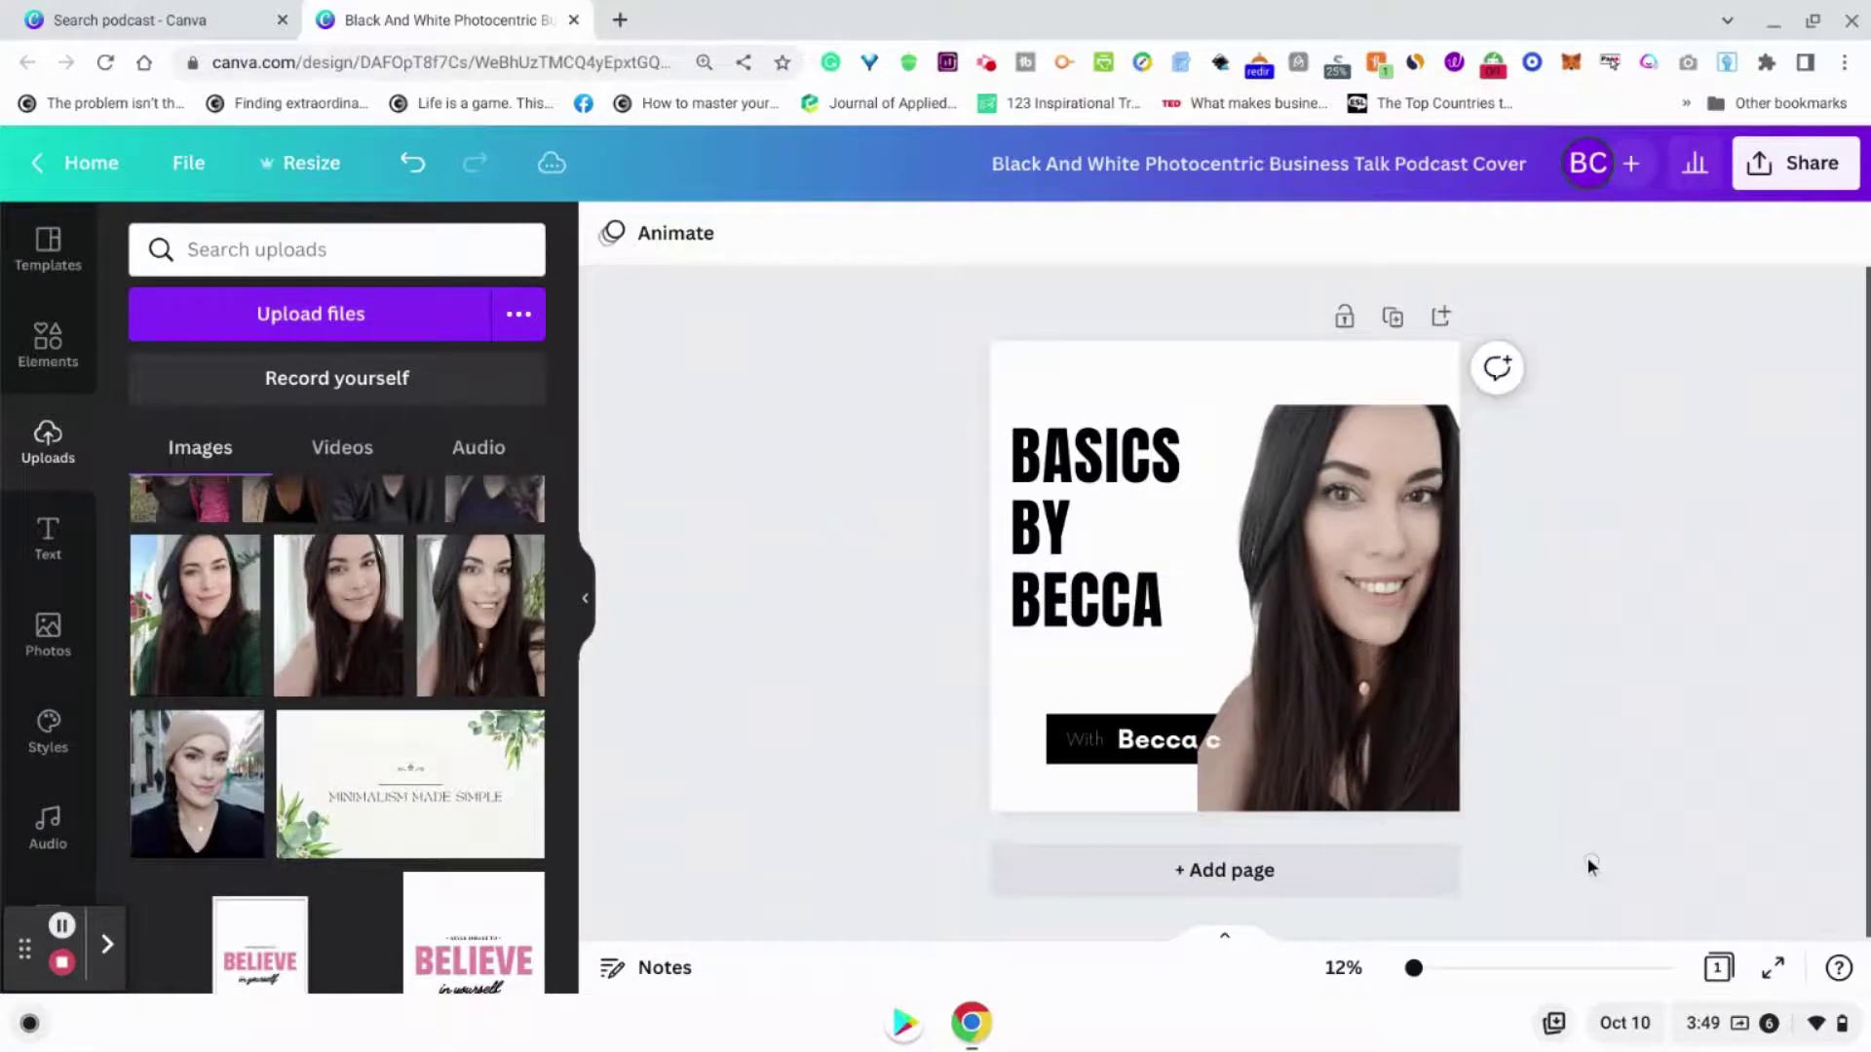
- Move the name label left, and the name text left within its black bar
{"action": "left_click", "coordinate": [1099, 724]}
{"action": "left_click_drag", "start_coordinate": [1091, 722], "coordinate": [1045, 725]}
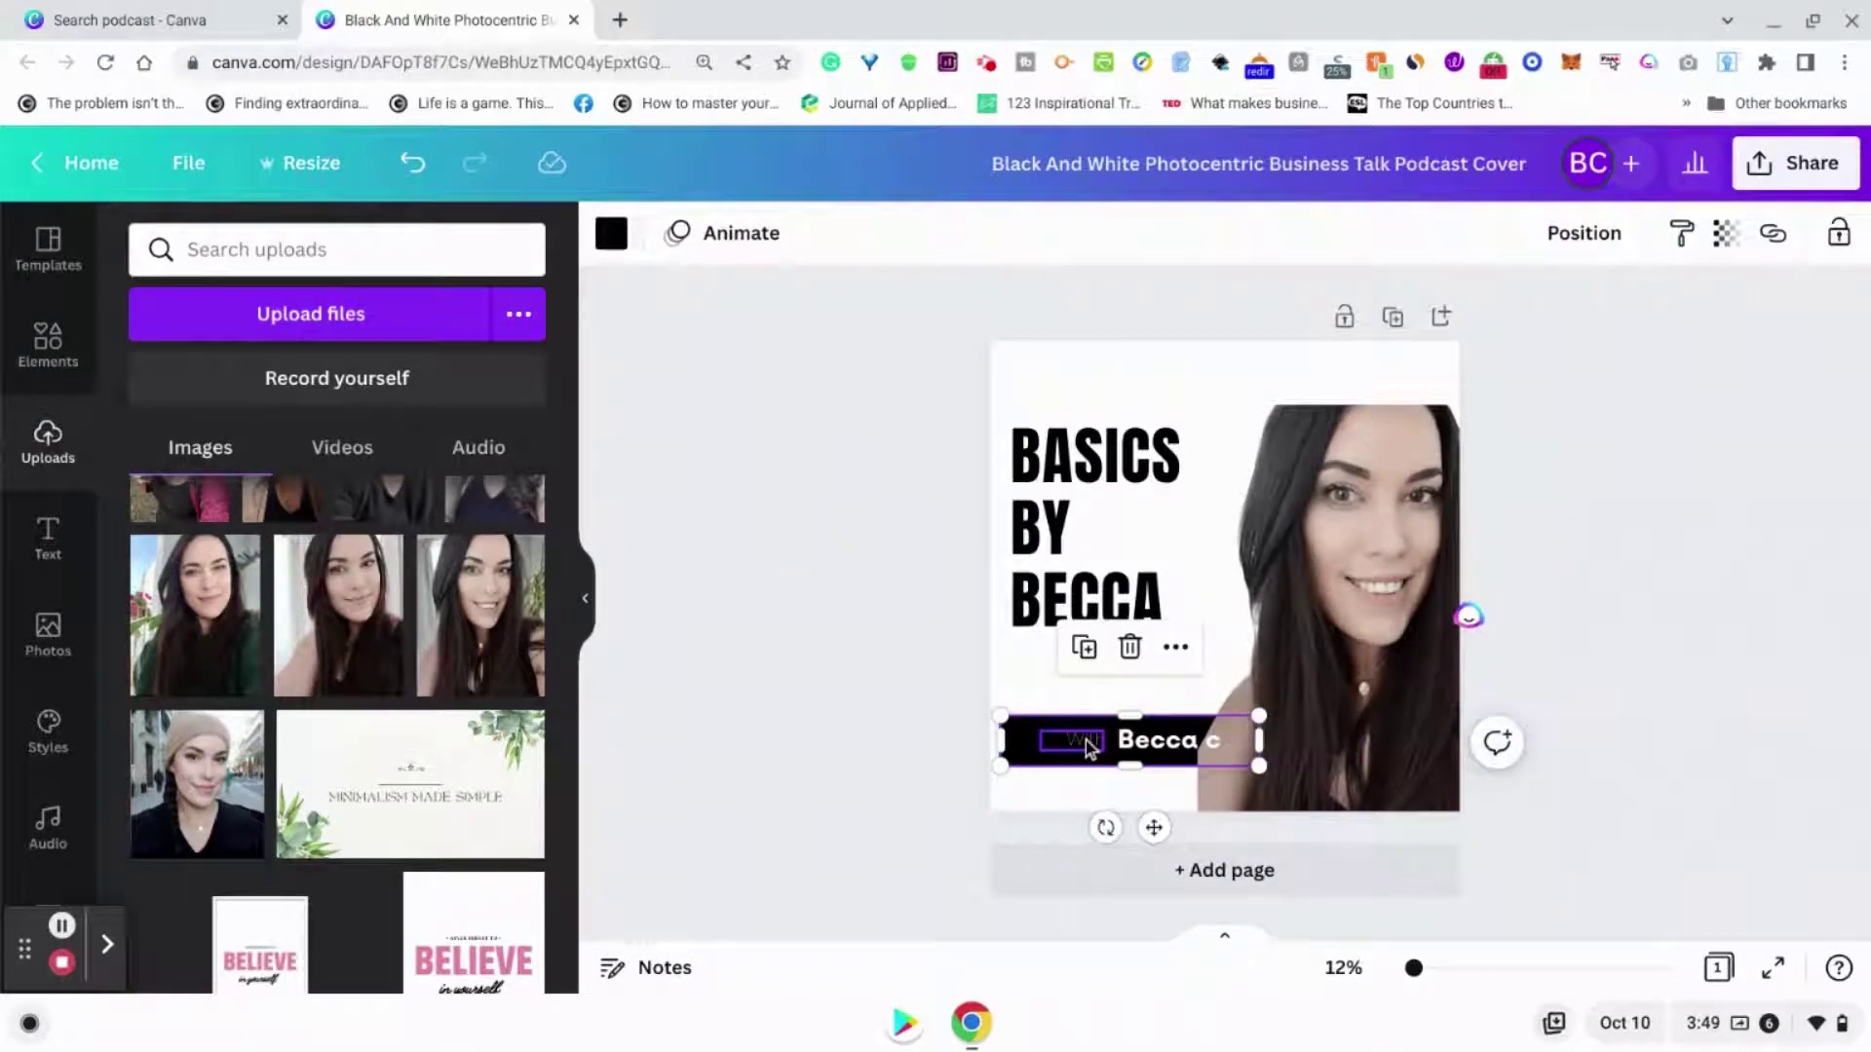
{"action": "left_click", "coordinate": [1089, 746]}
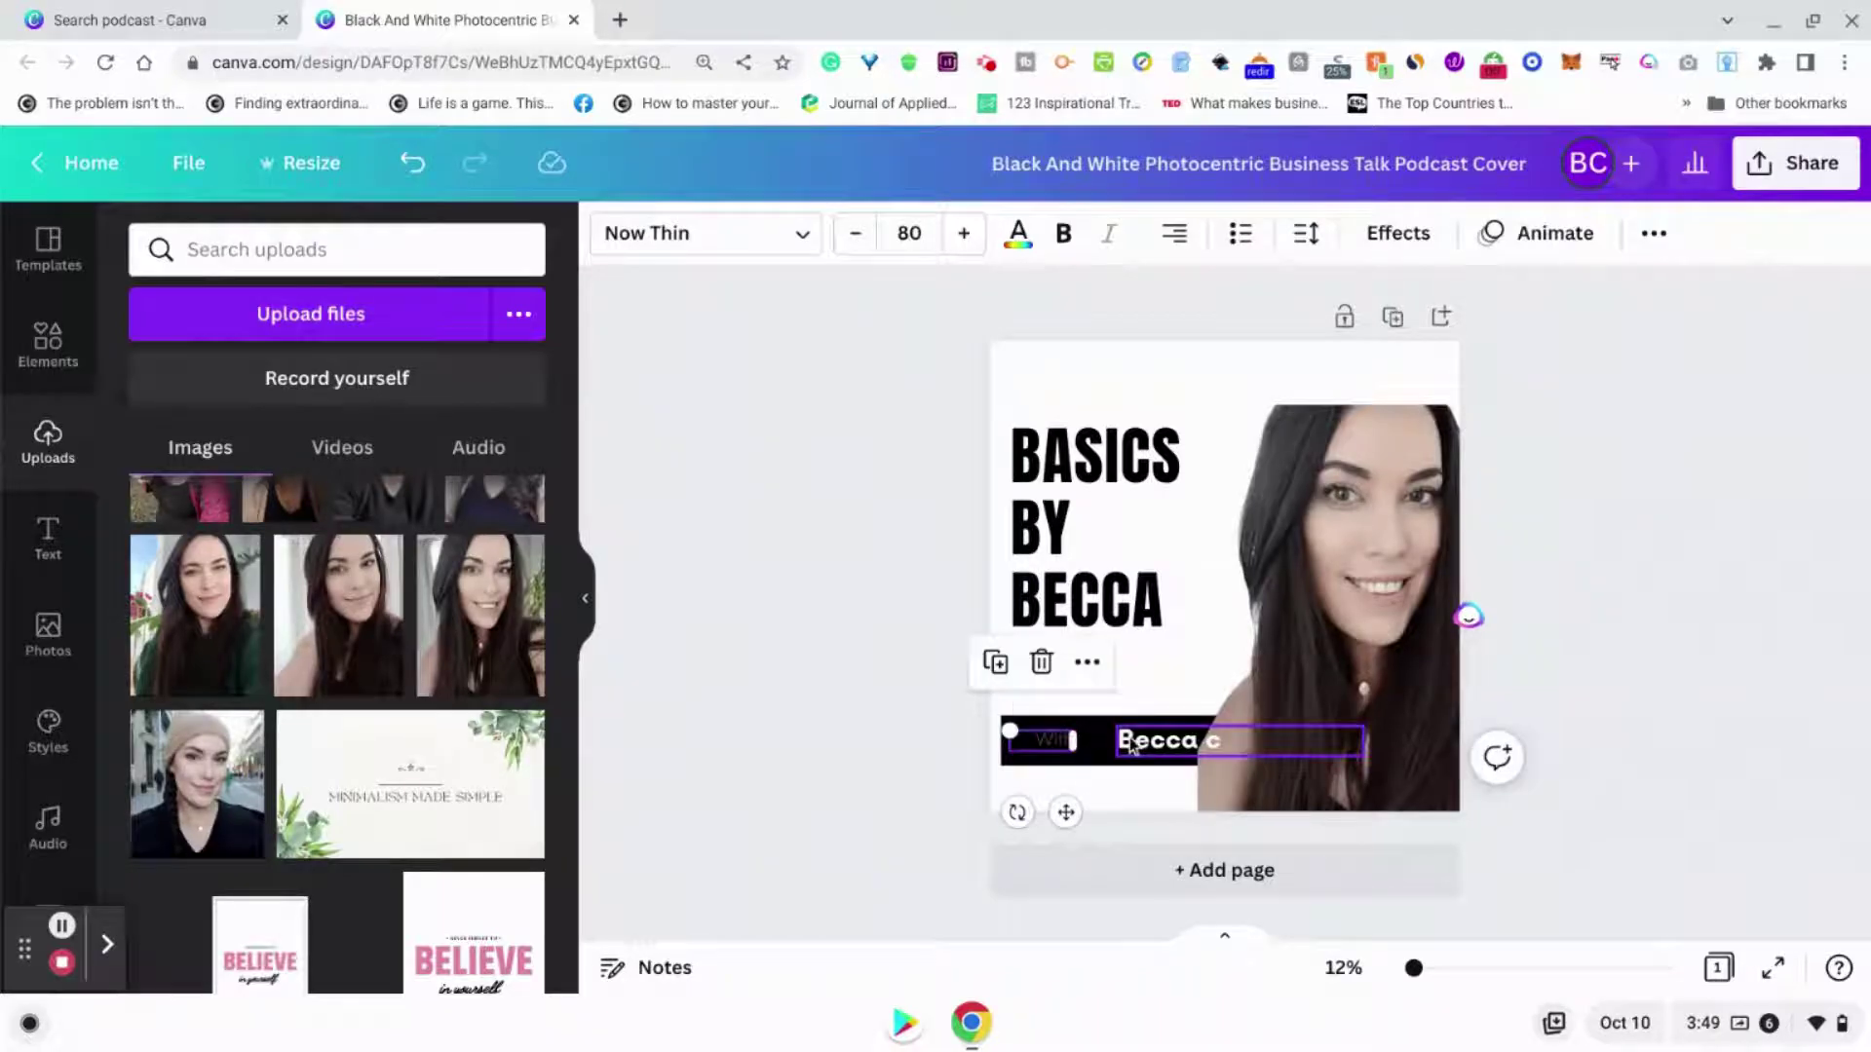
{"action": "left_click_drag", "start_coordinate": [1133, 747], "coordinate": [1101, 740]}
{"action": "left_click", "coordinate": [1777, 799]}
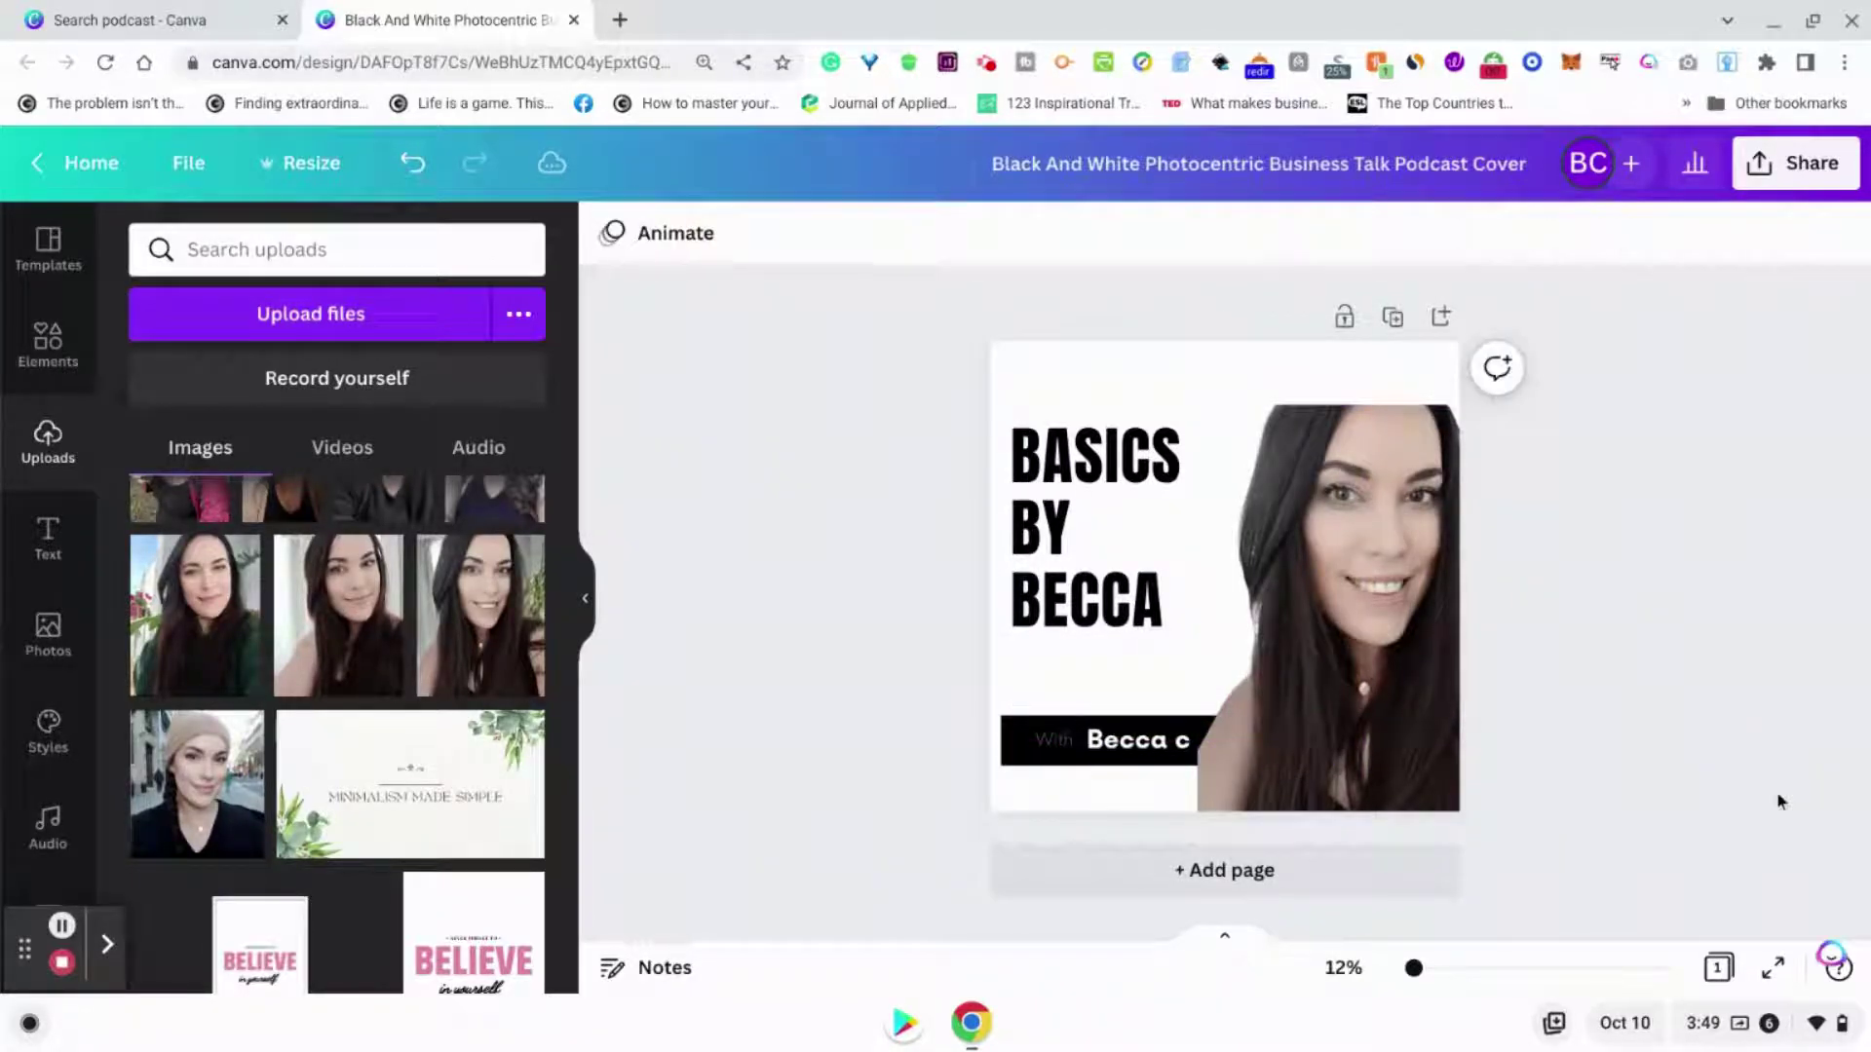
{"action": "left_click", "coordinate": [1342, 384]}
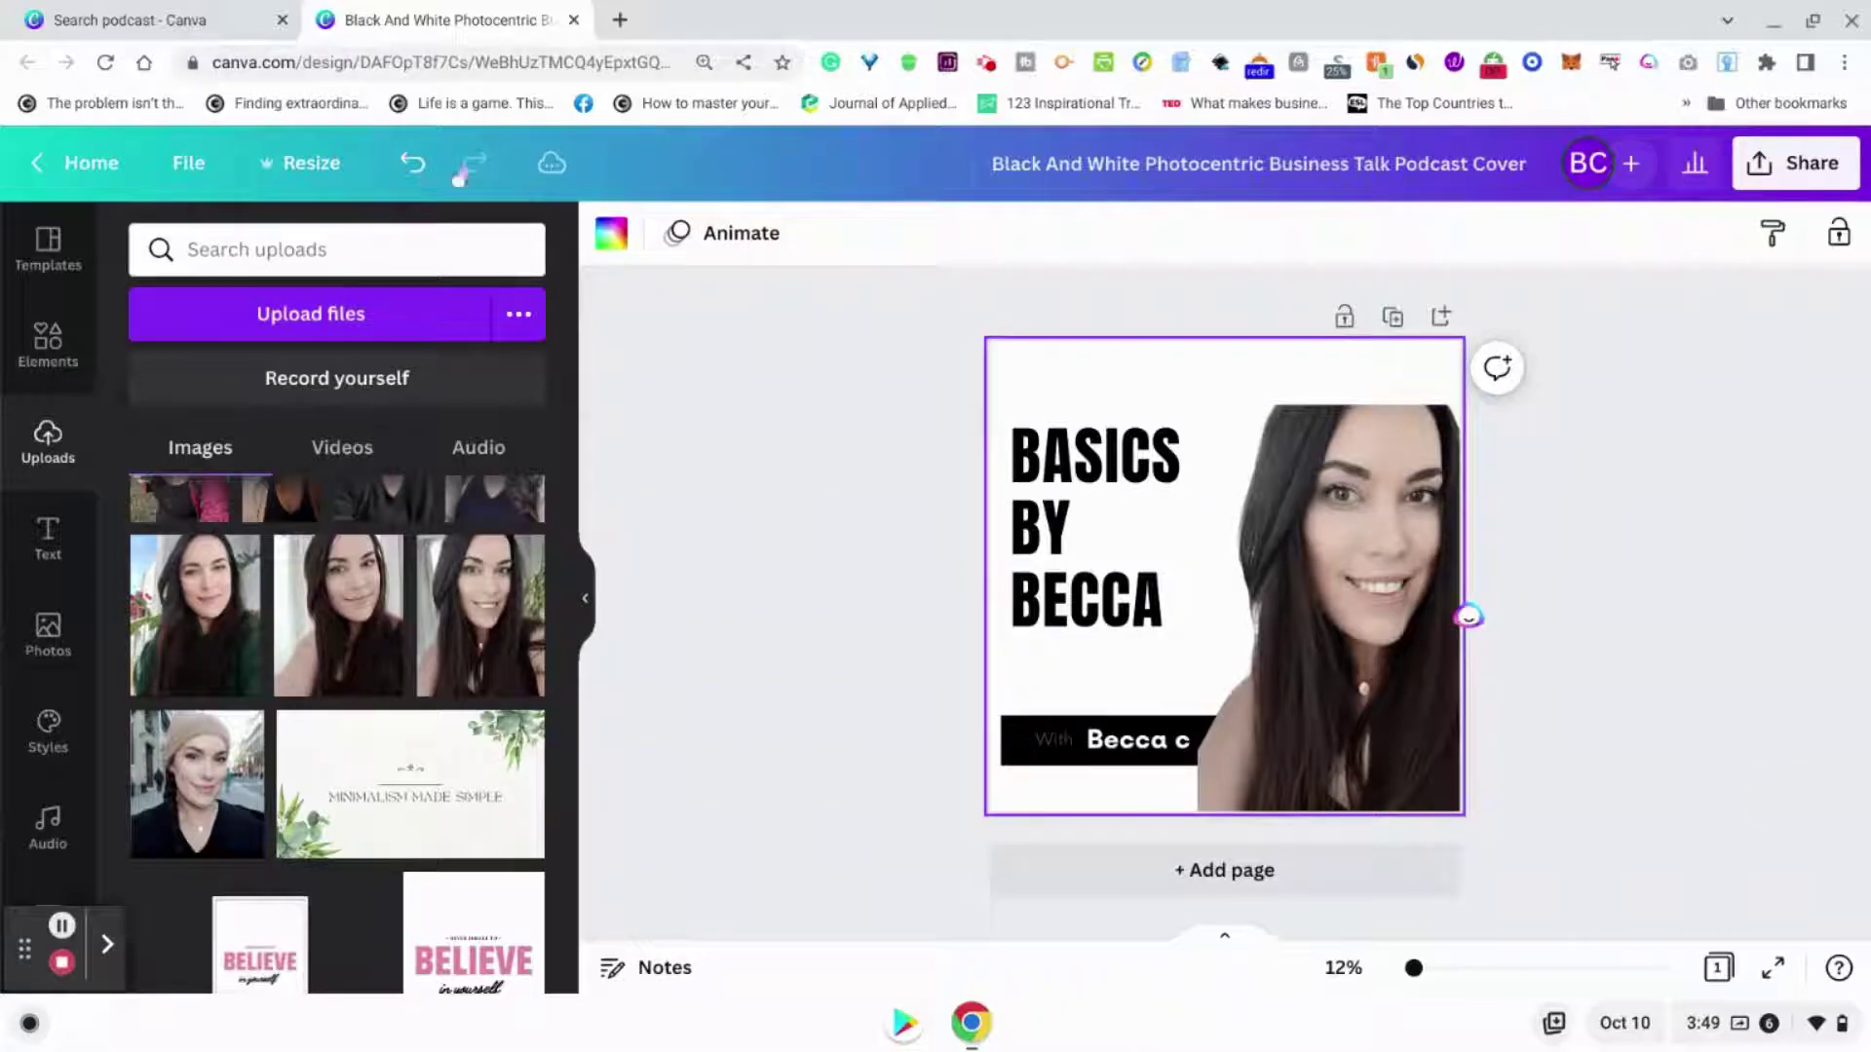
- Change the page background colour from white to red (#ff0000)
{"action": "left_click", "coordinate": [613, 236]}
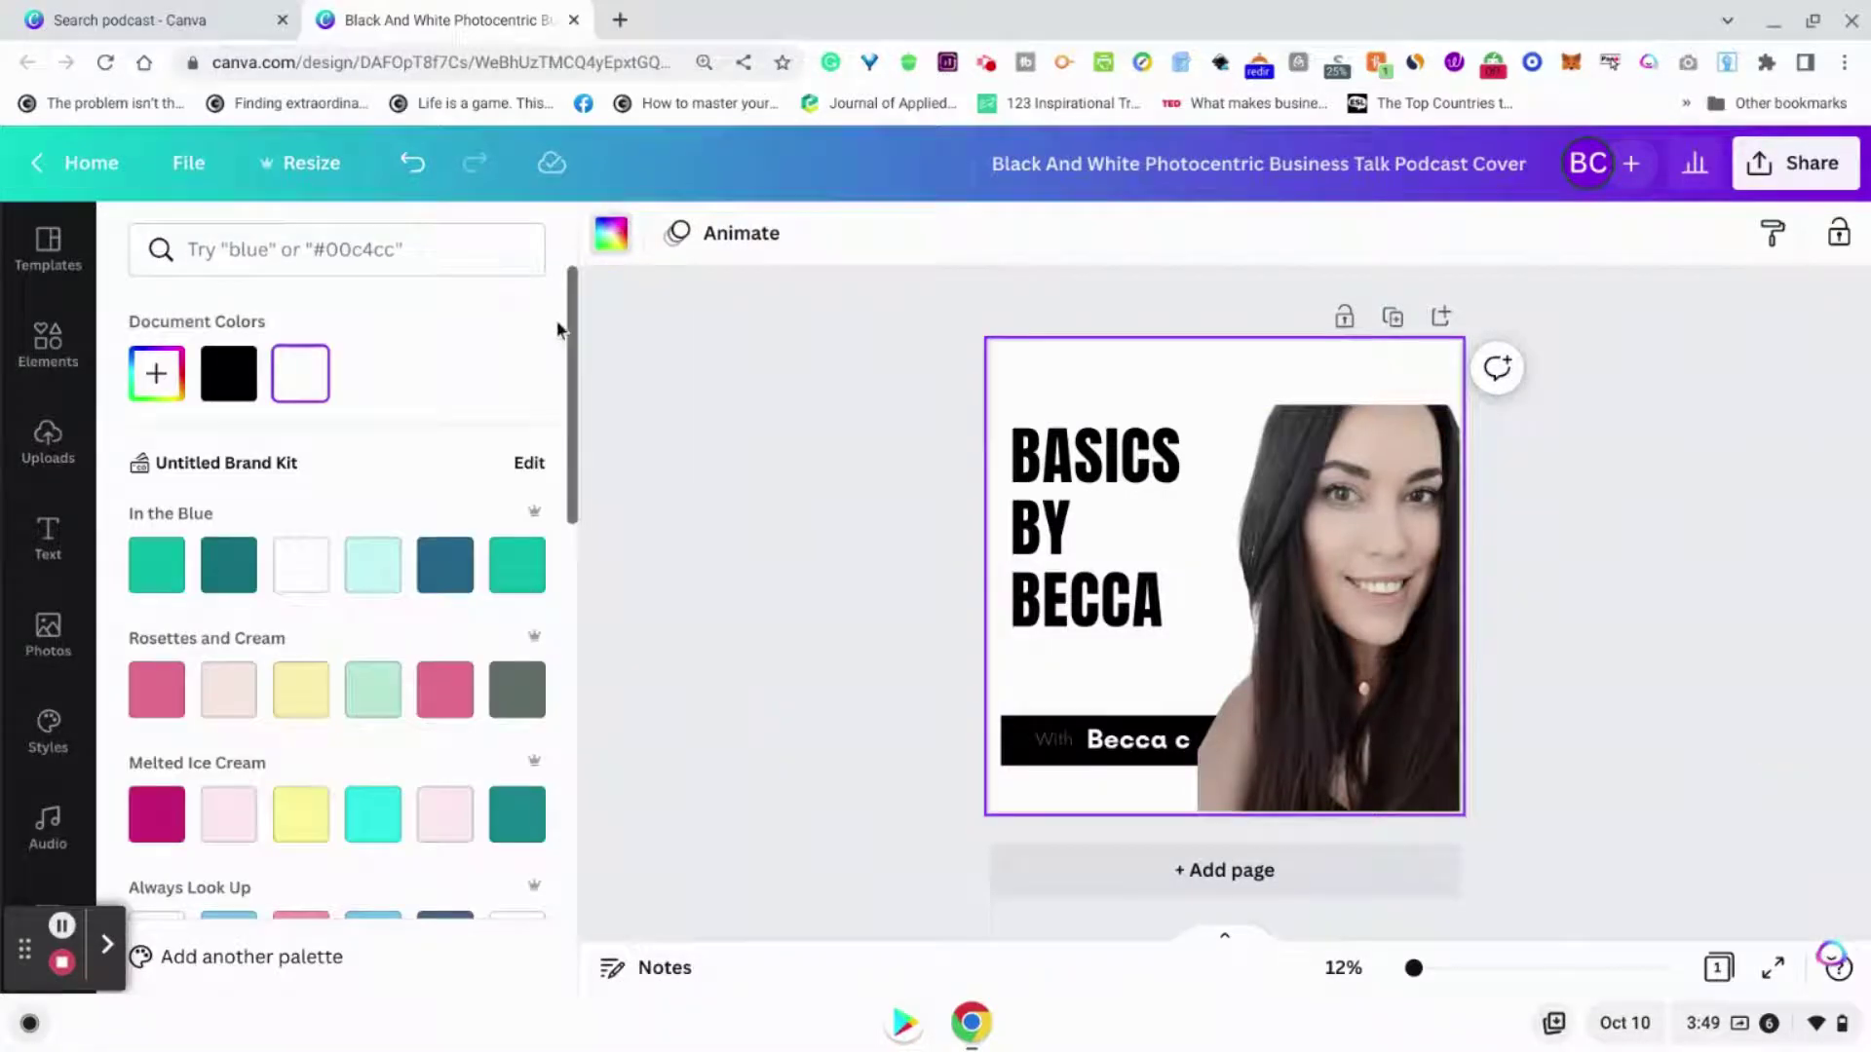
{"action": "left_click", "coordinate": [292, 261]}
{"action": "type", "text": "red"}
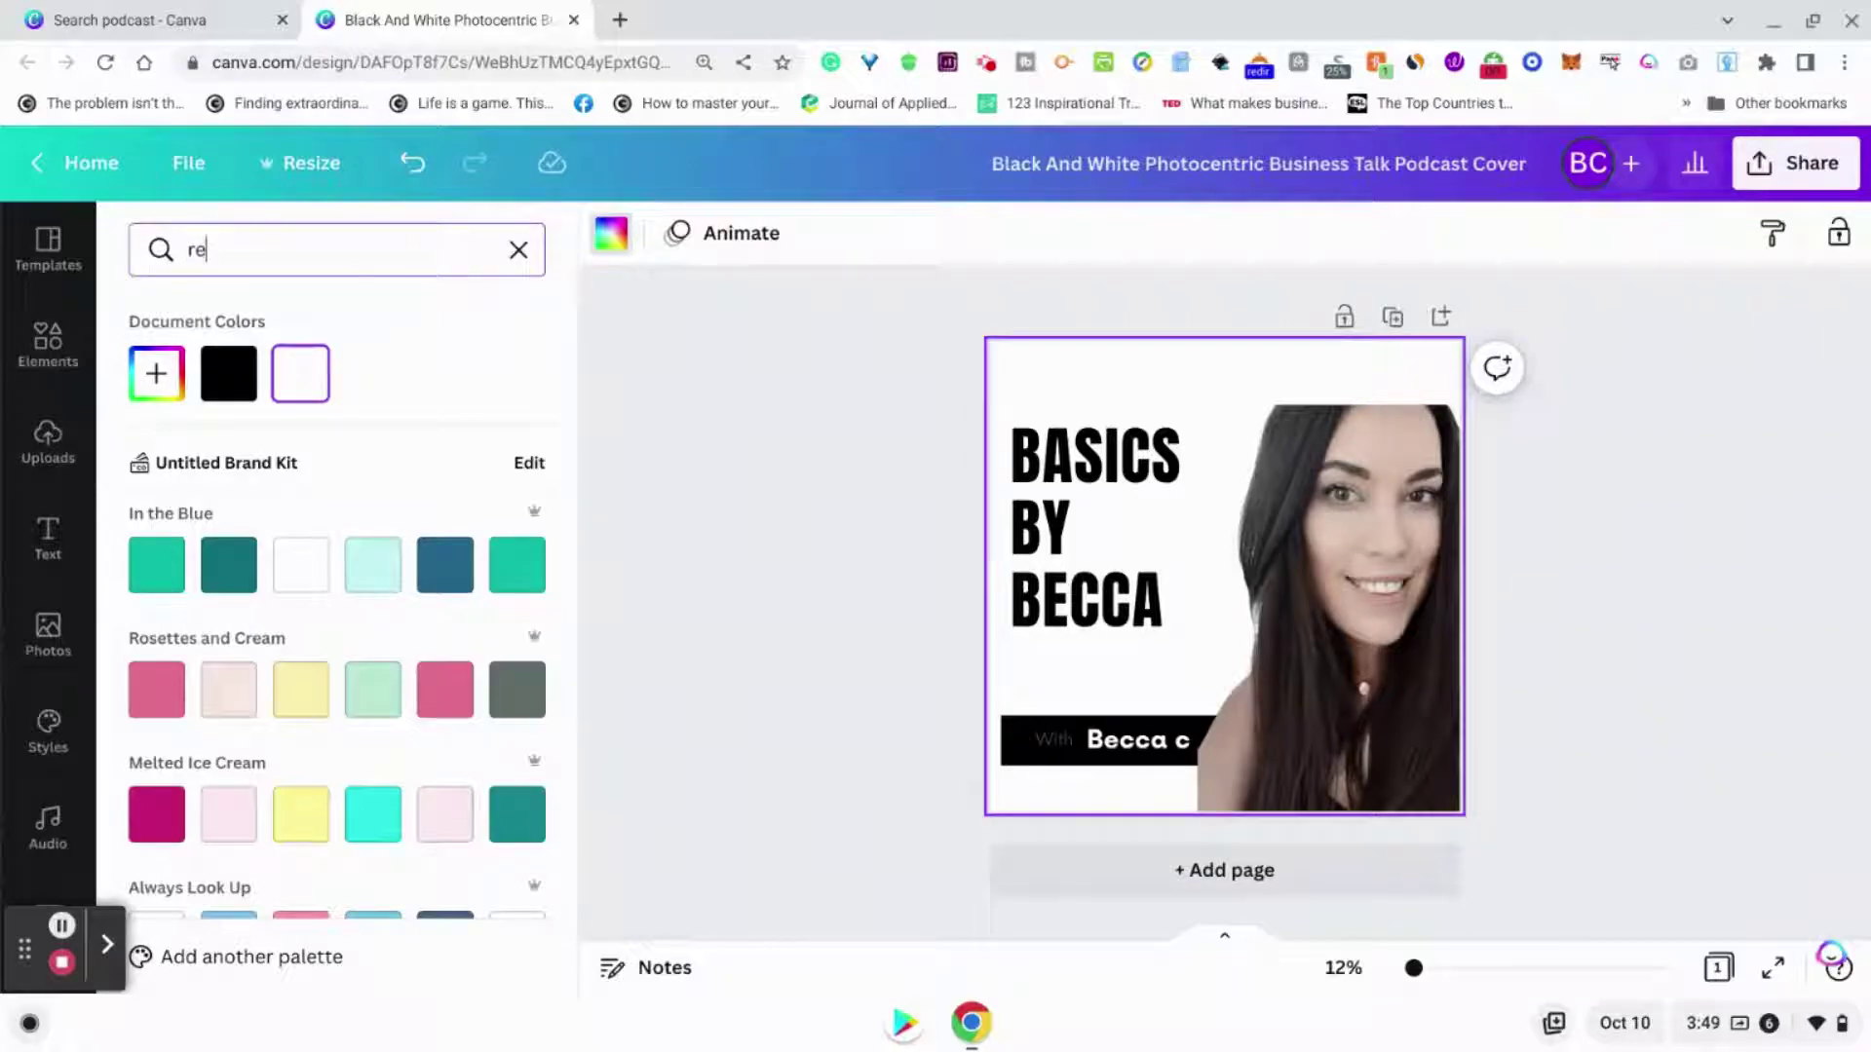
{"action": "left_click", "coordinate": [158, 378]}
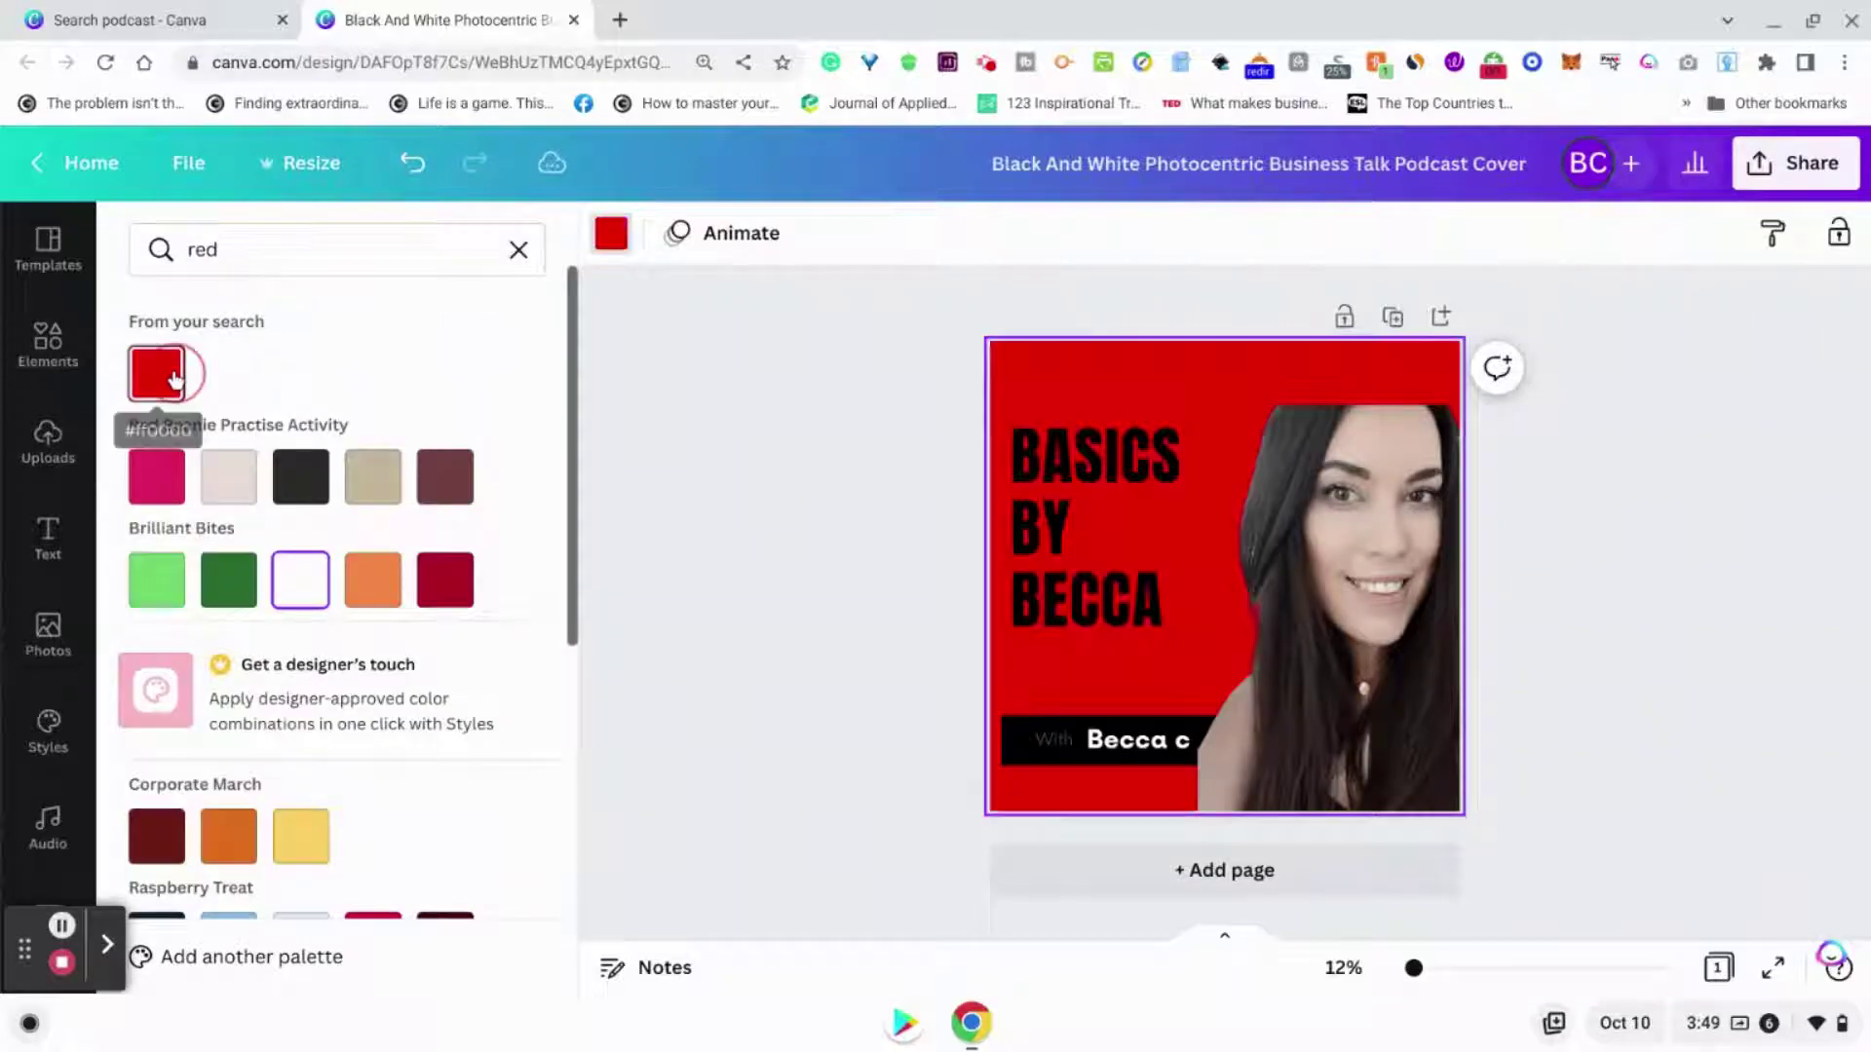
{"action": "left_click", "coordinate": [758, 586]}
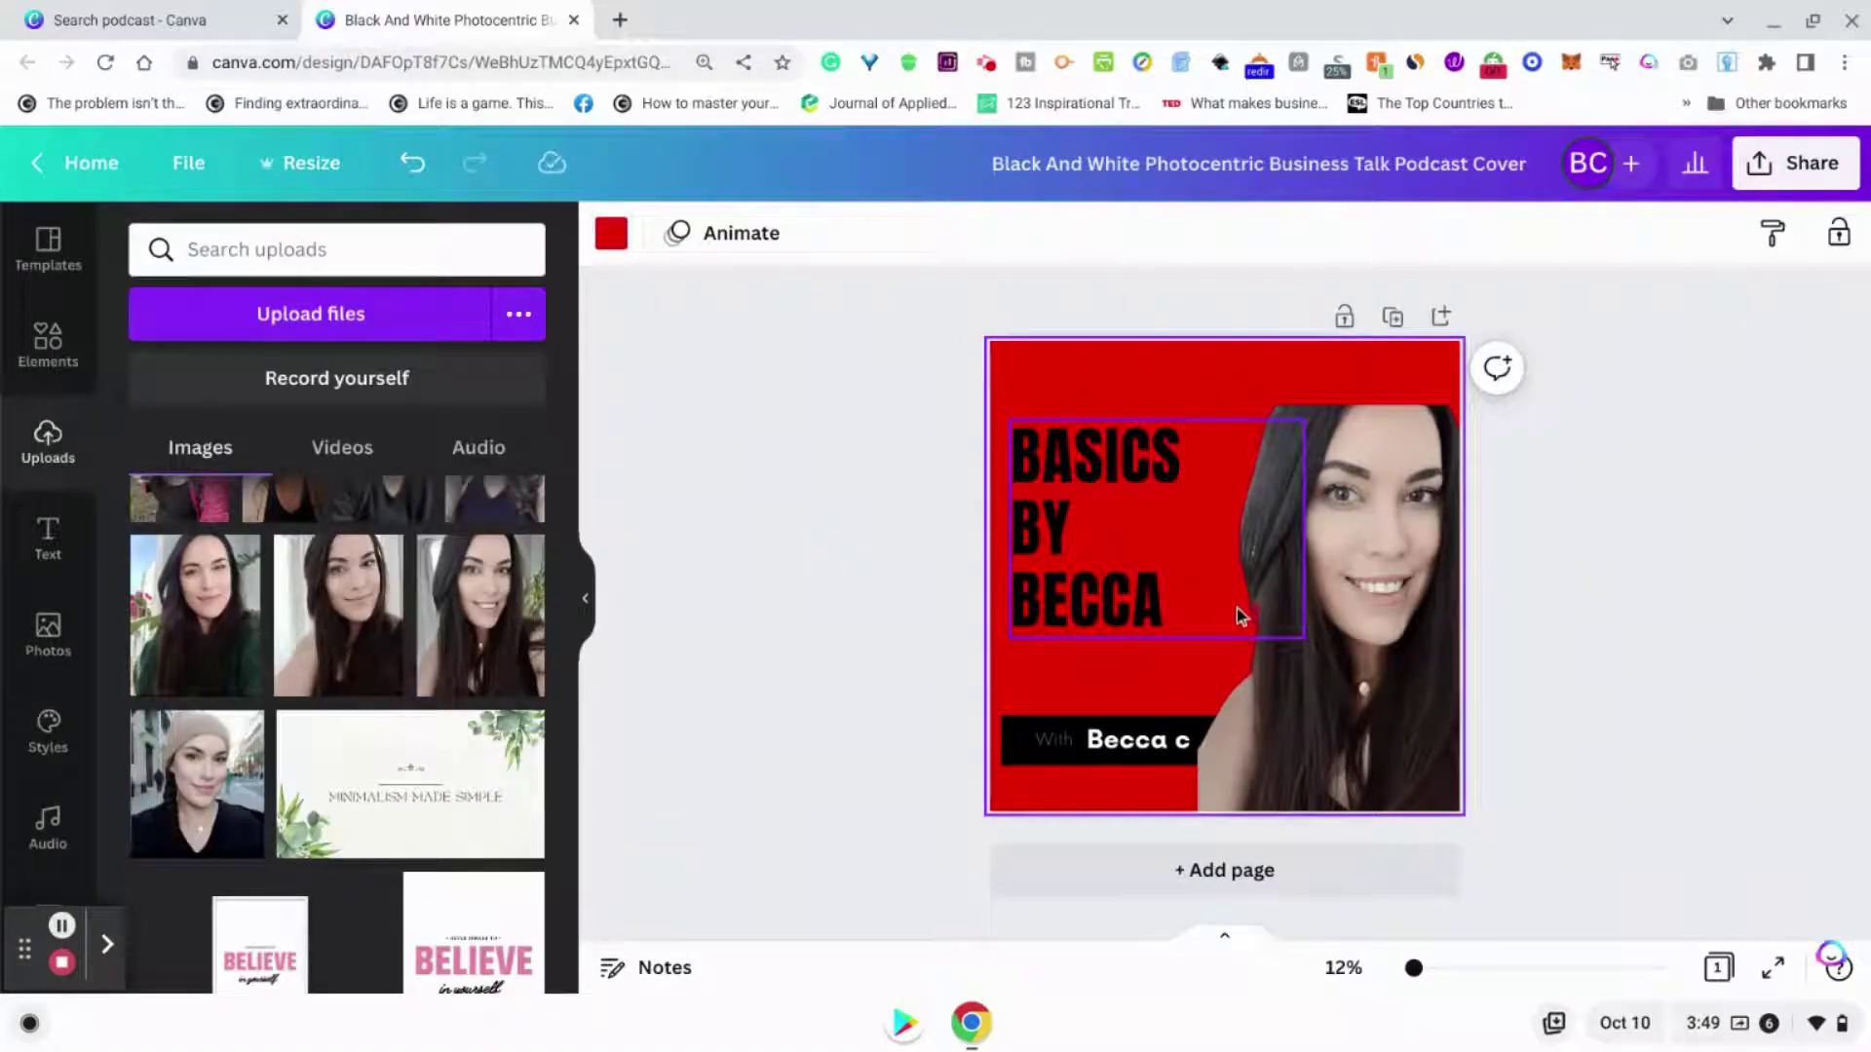
- Move the host's cutout up to the top edge, enlarge it down-right, and shift it slightly left
{"action": "left_click_drag", "start_coordinate": [1363, 635], "coordinate": [1360, 566]}
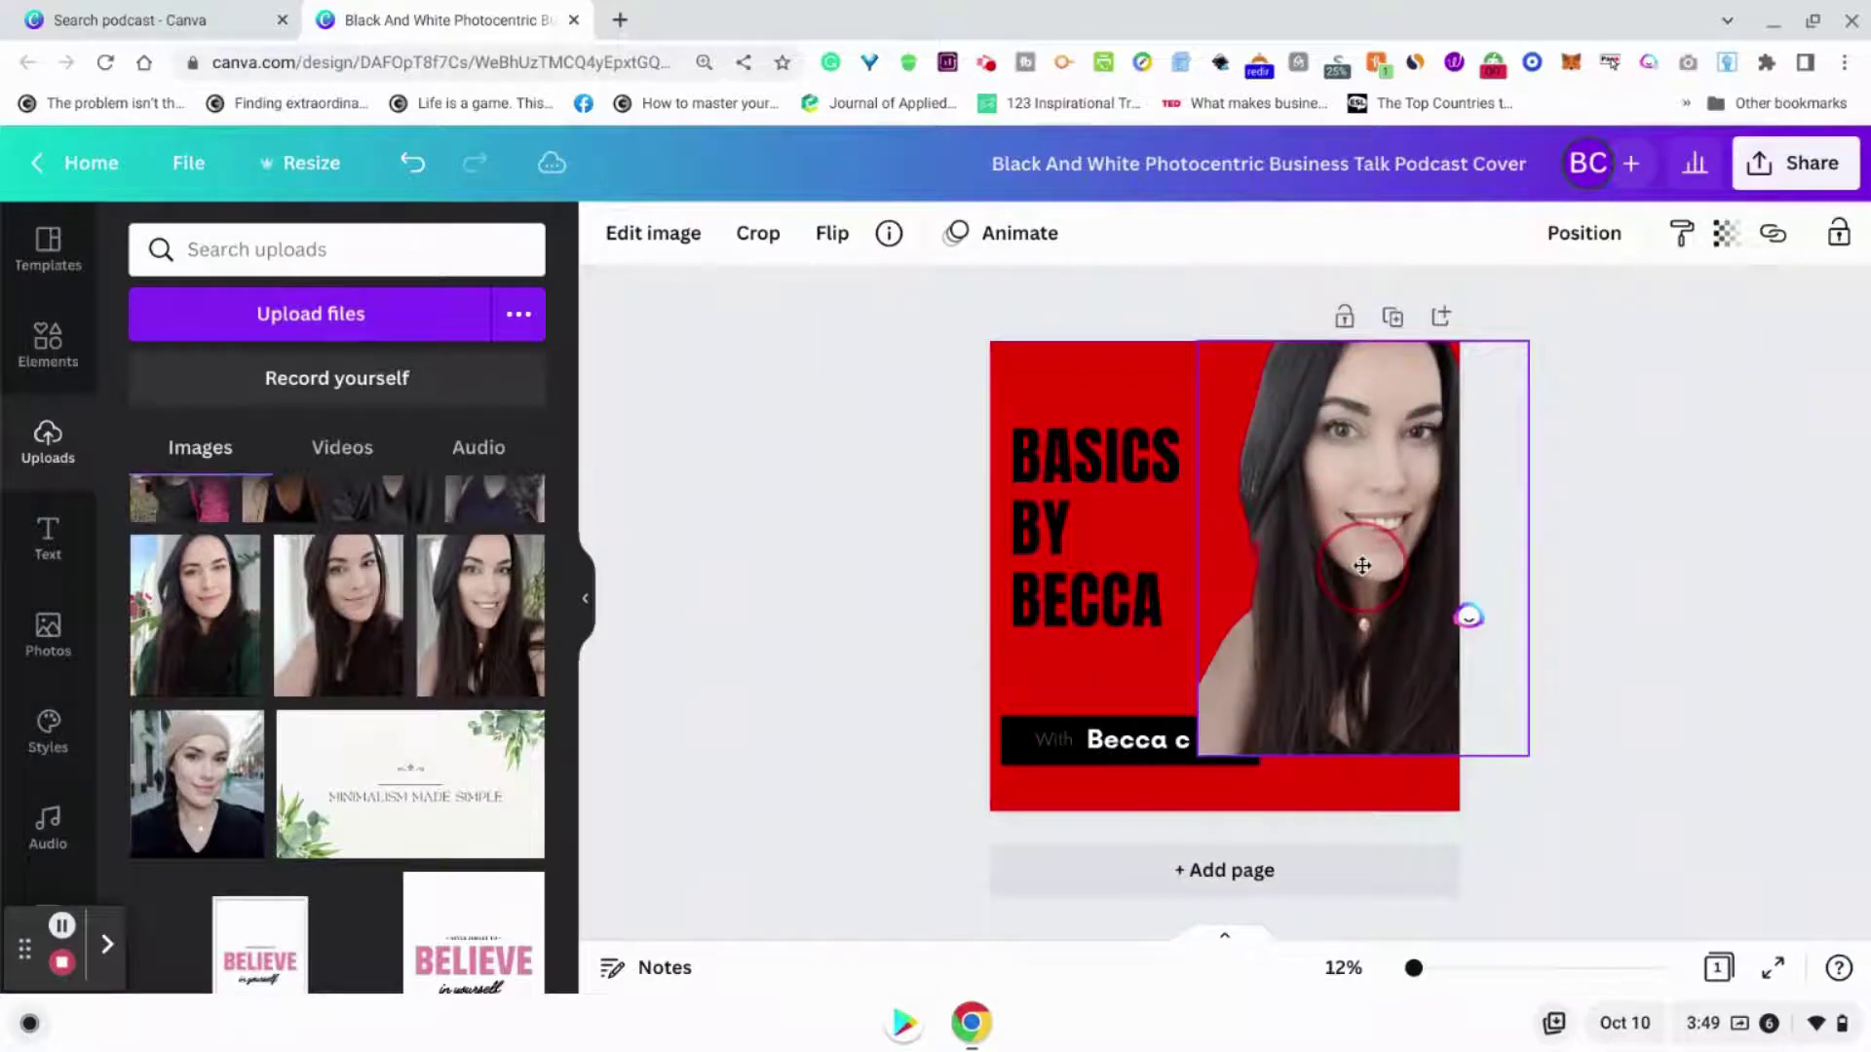
{"action": "left_click_drag", "start_coordinate": [1527, 752], "coordinate": [1575, 813]}
{"action": "left_click", "coordinate": [1740, 879]}
{"action": "left_click_drag", "start_coordinate": [1320, 677], "coordinate": [1300, 668]}
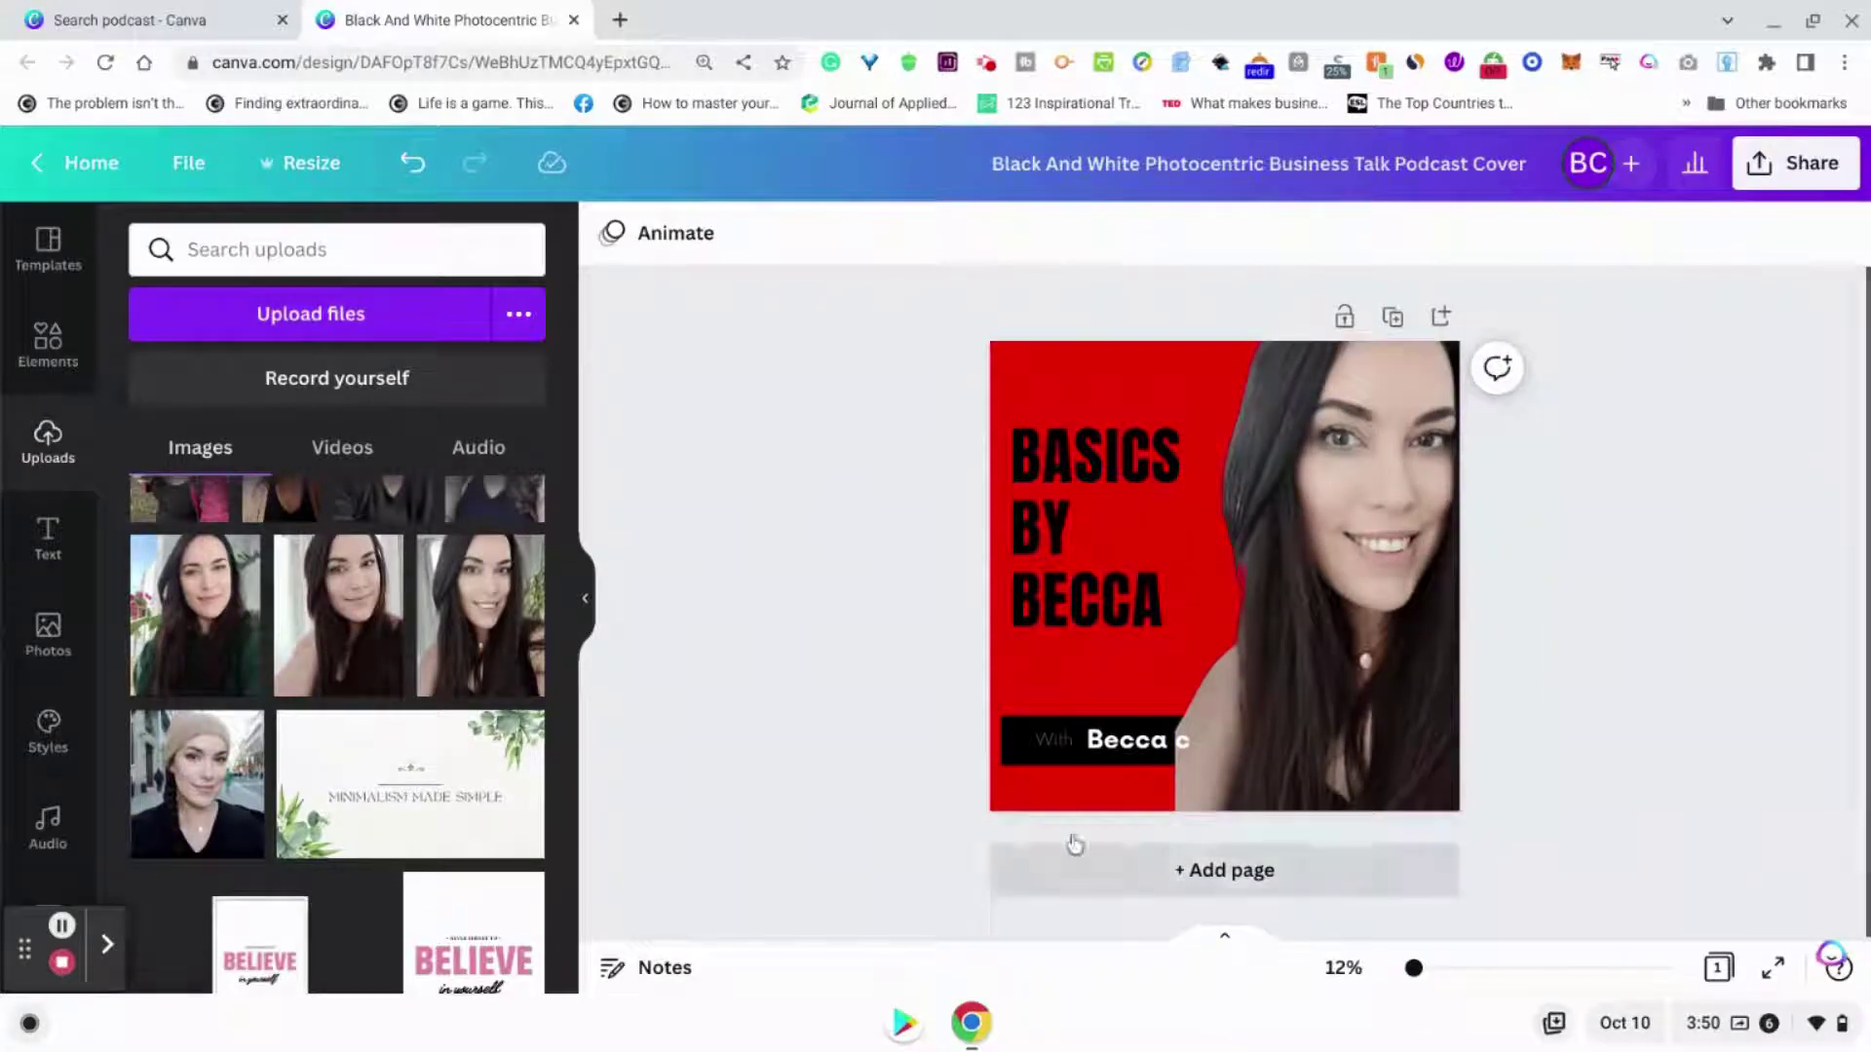
- Nudge the host's name text slightly further left inside the name bar
{"action": "left_click", "coordinate": [1029, 741]}
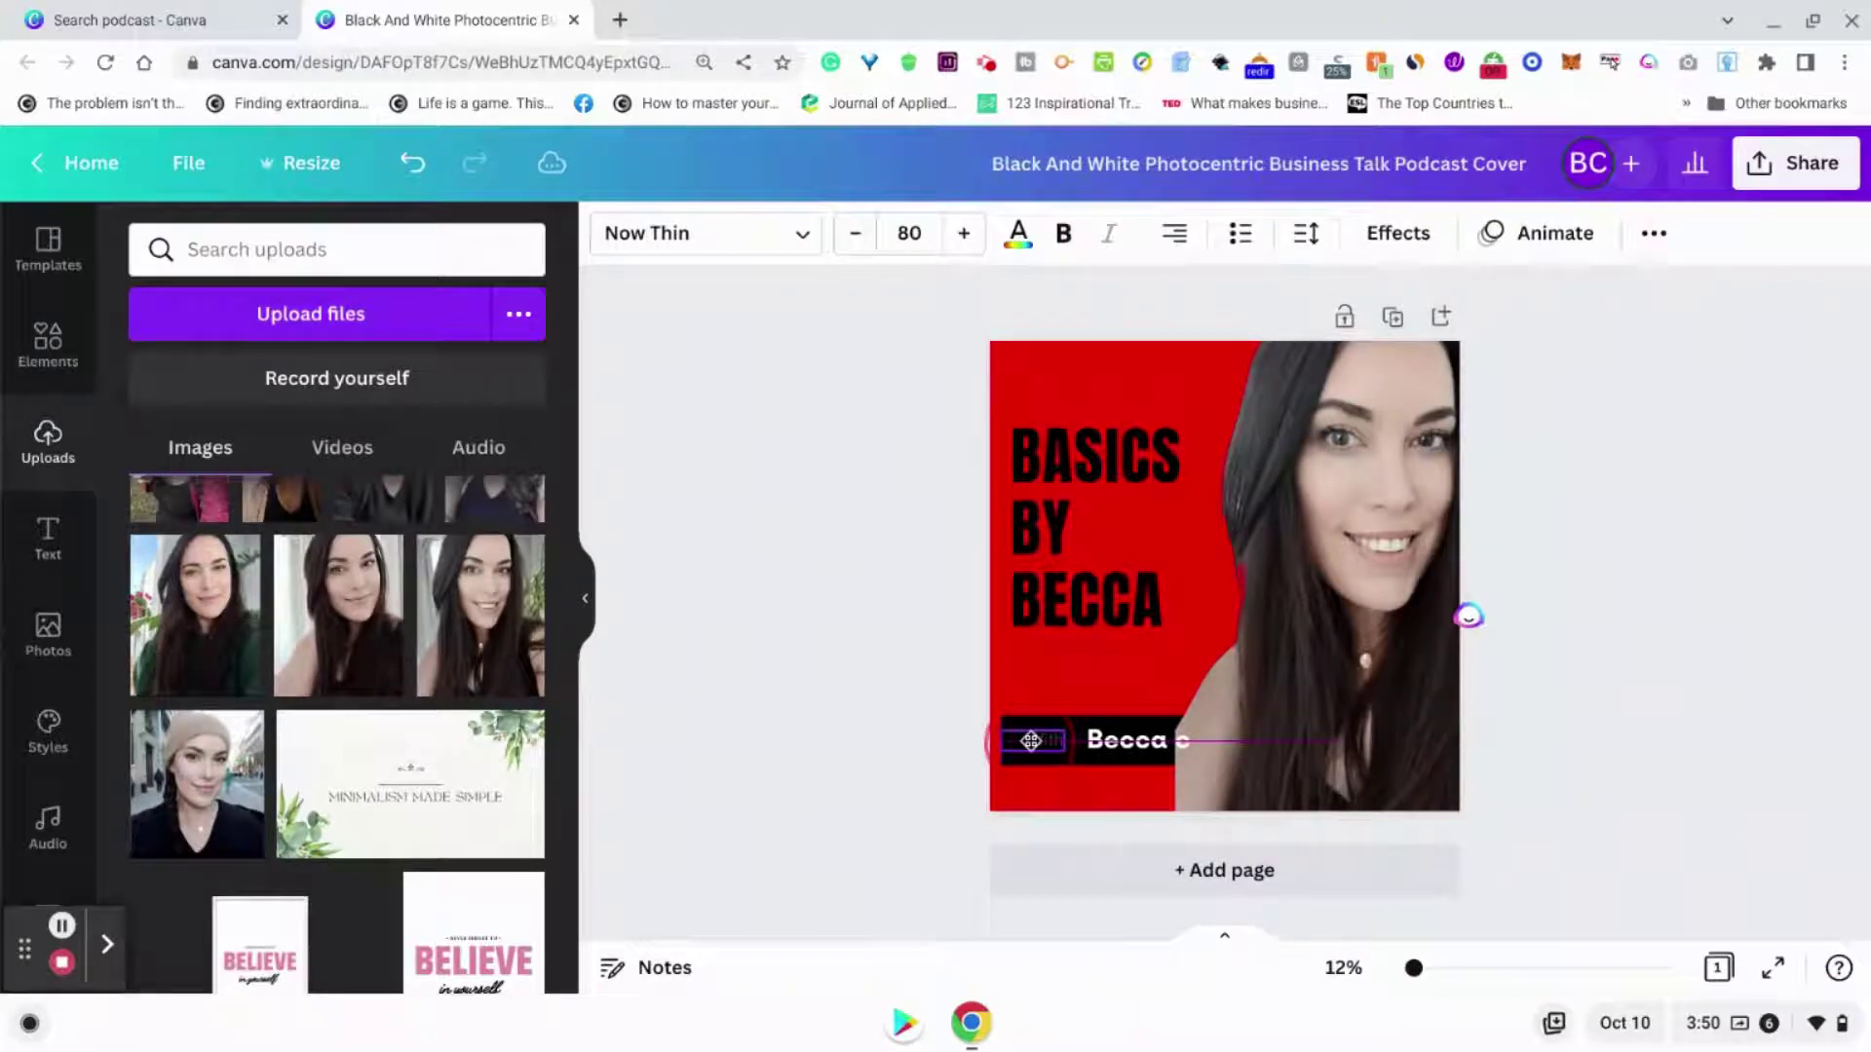
{"action": "left_click_drag", "start_coordinate": [1130, 741], "coordinate": [1116, 741]}
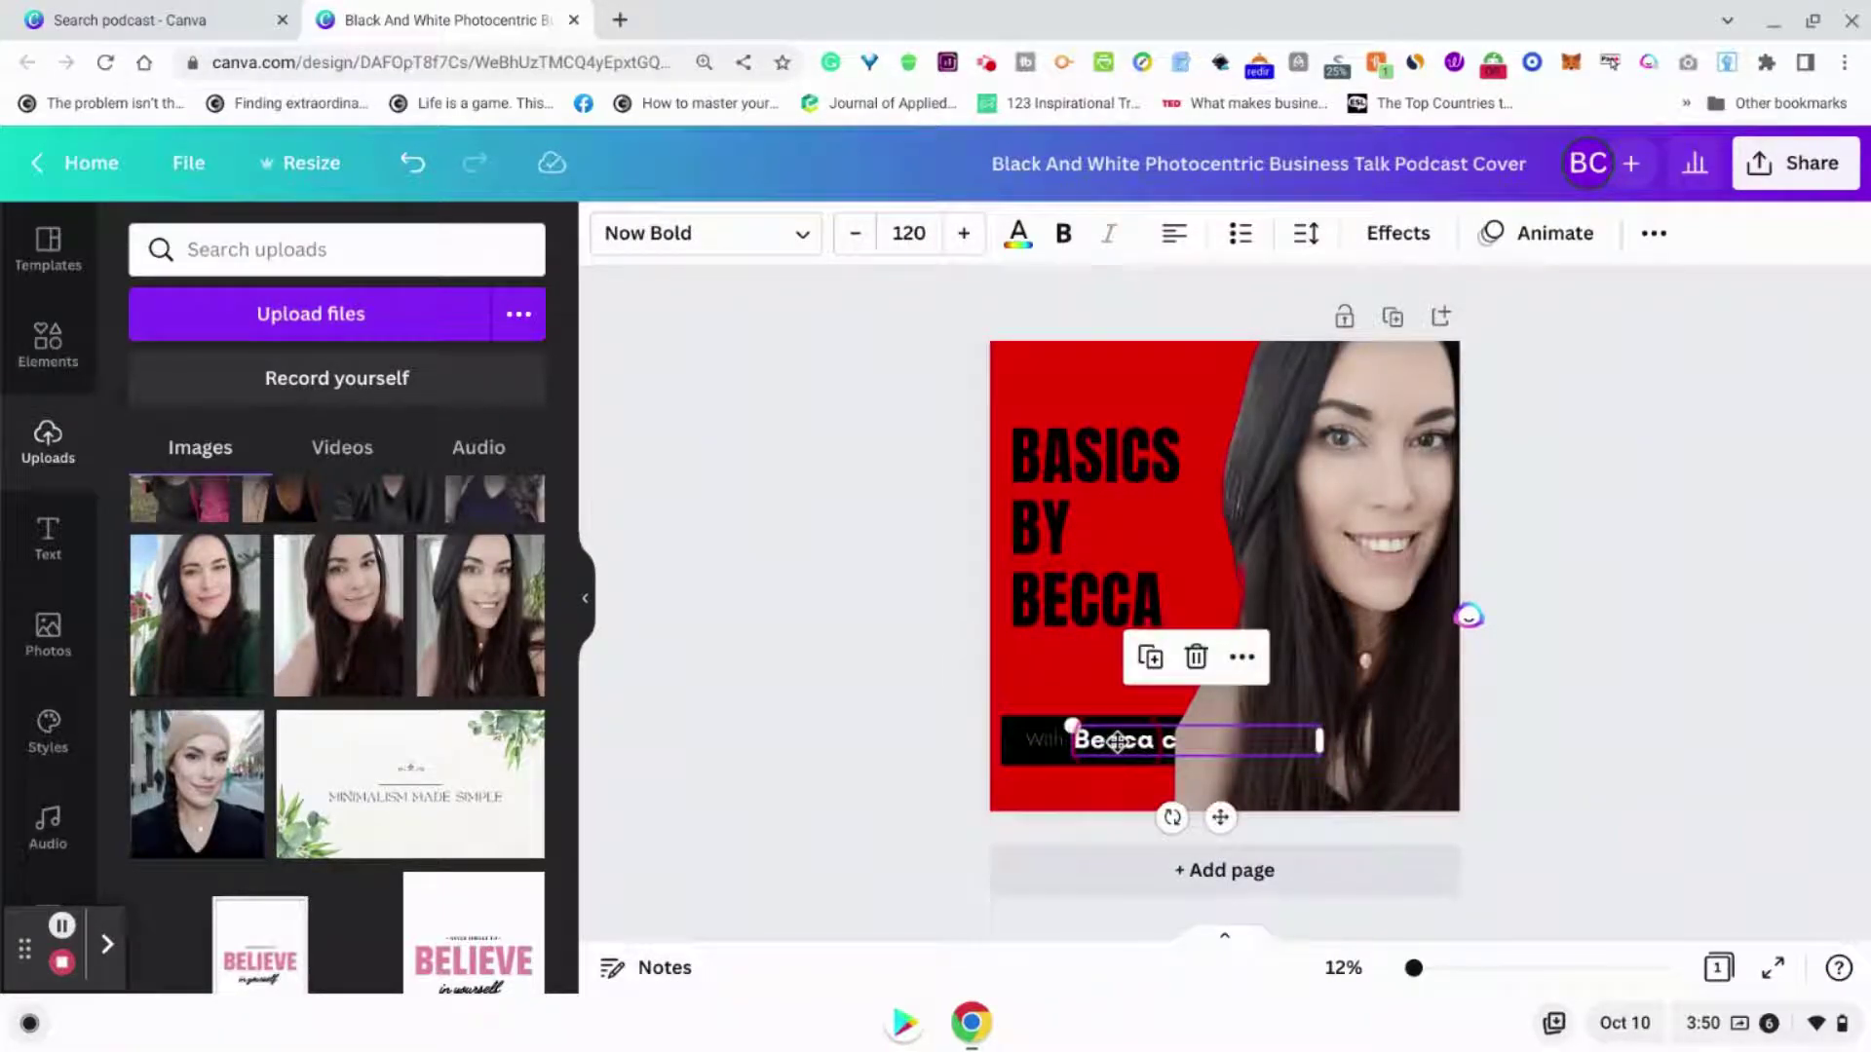
{"action": "left_click", "coordinate": [1635, 824]}
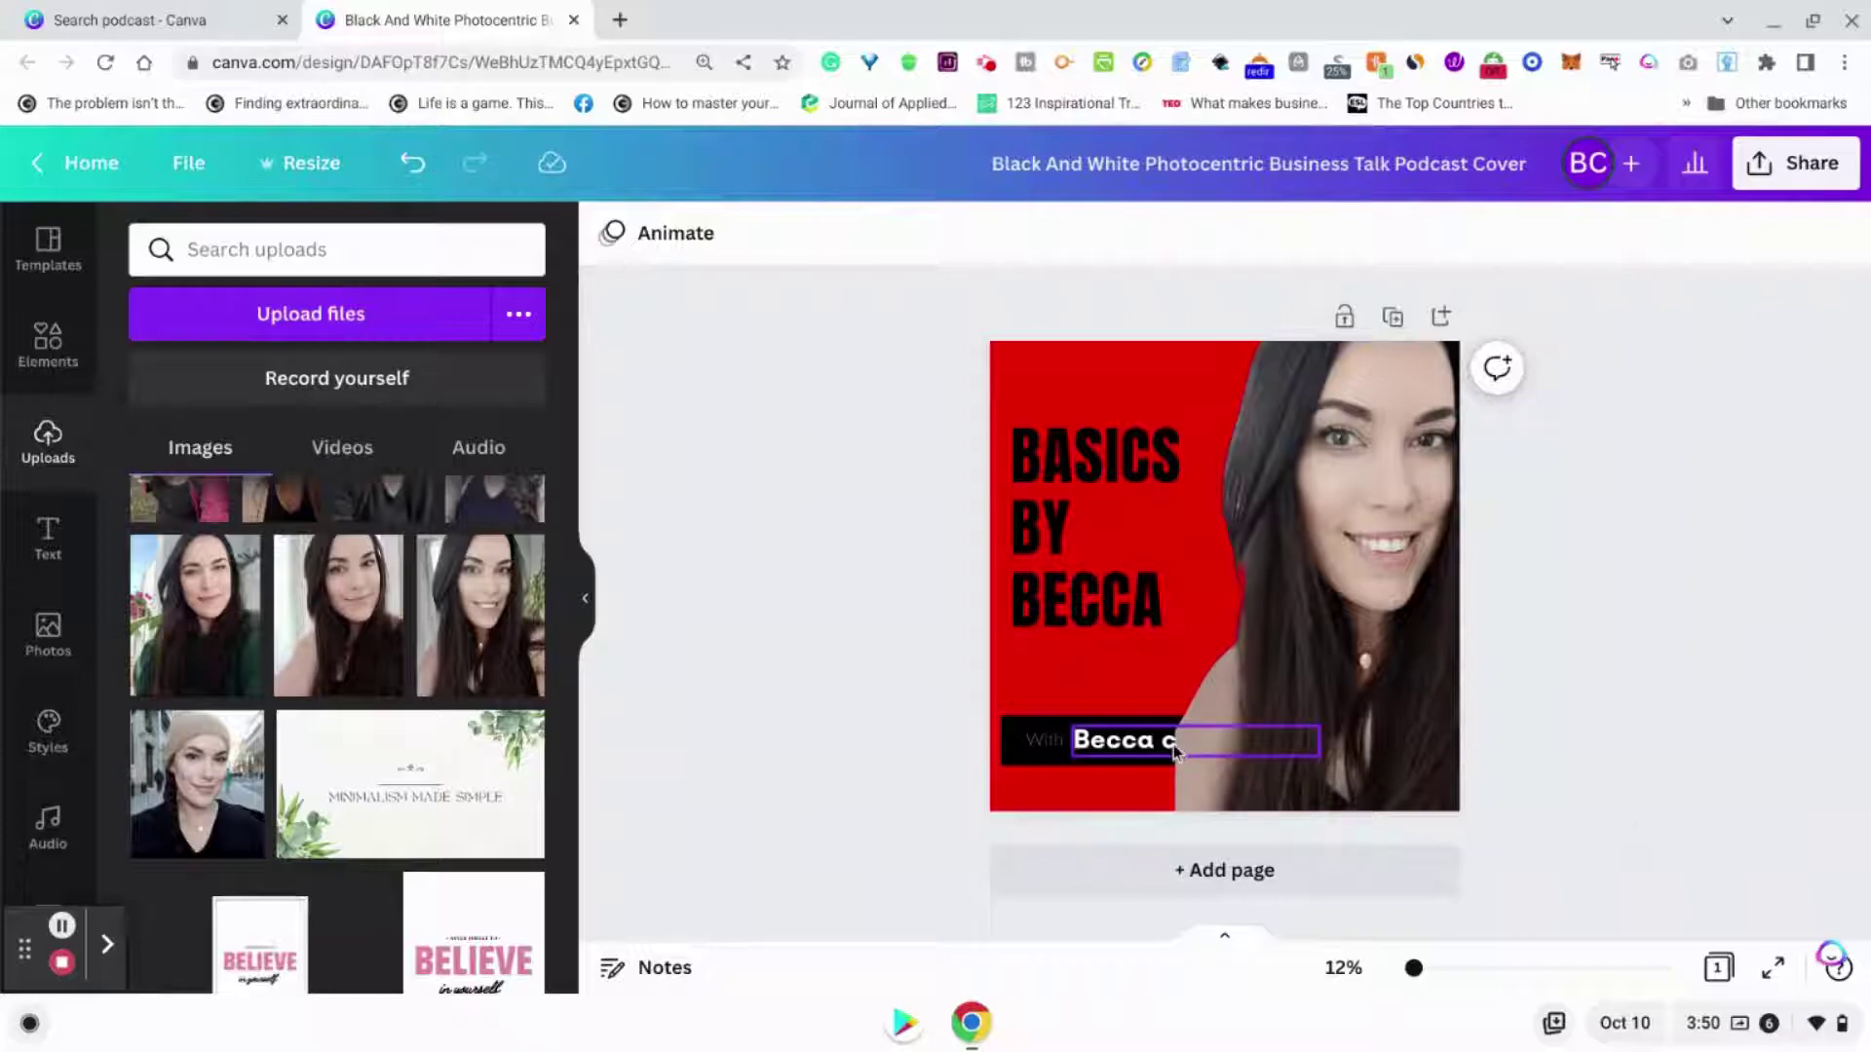
{"action": "left_click_drag", "start_coordinate": [1169, 747], "coordinate": [1159, 747]}
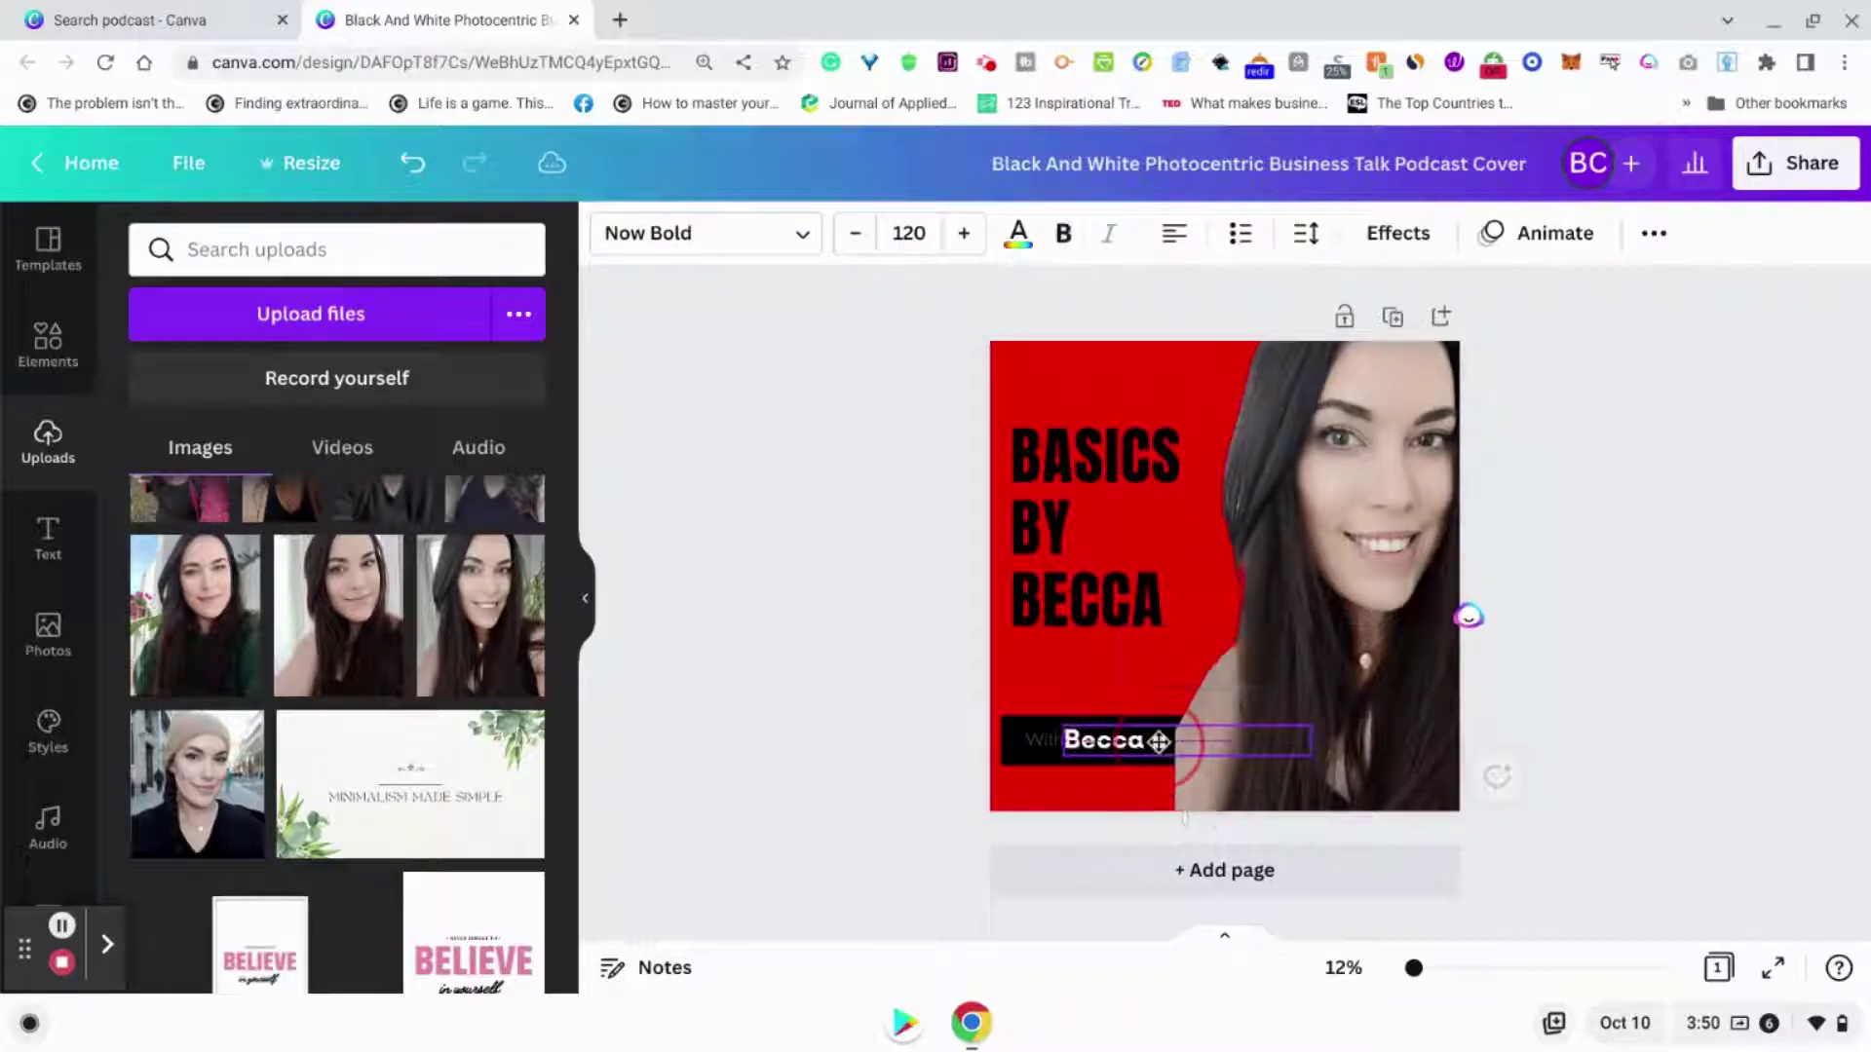
{"action": "left_click", "coordinate": [1707, 823]}
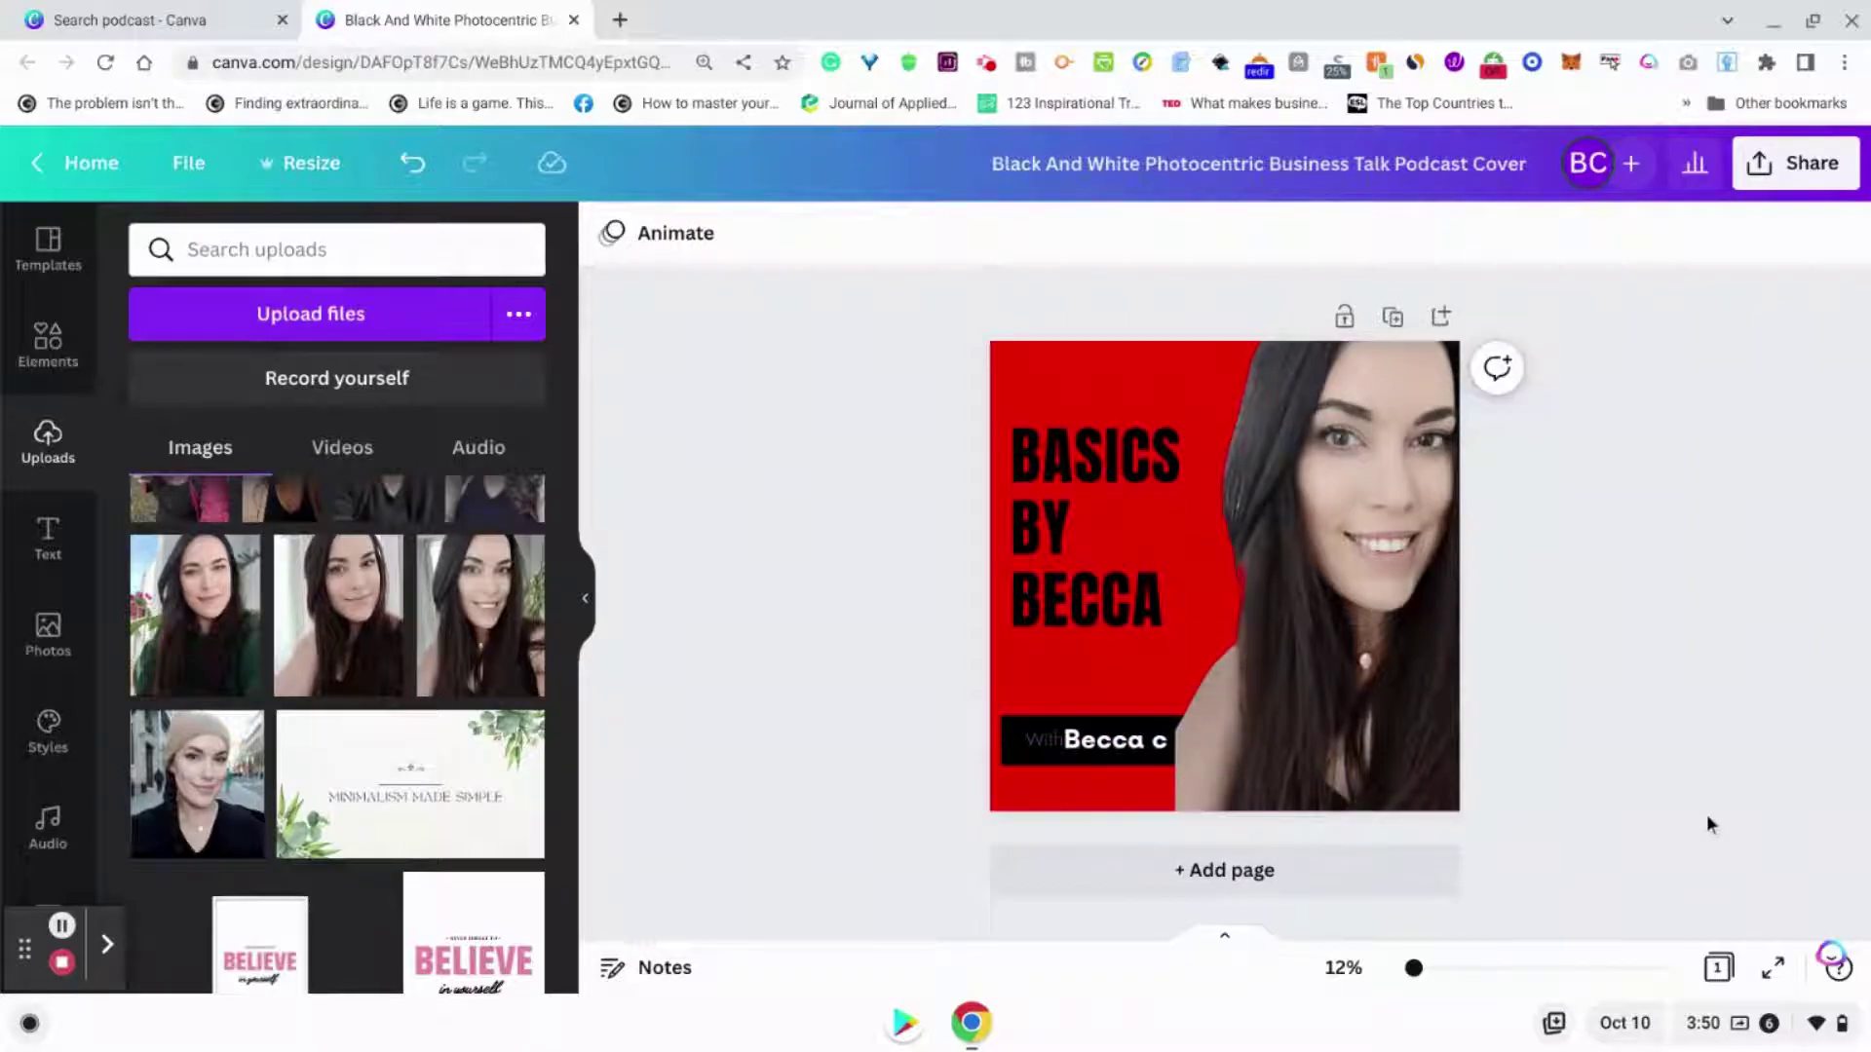